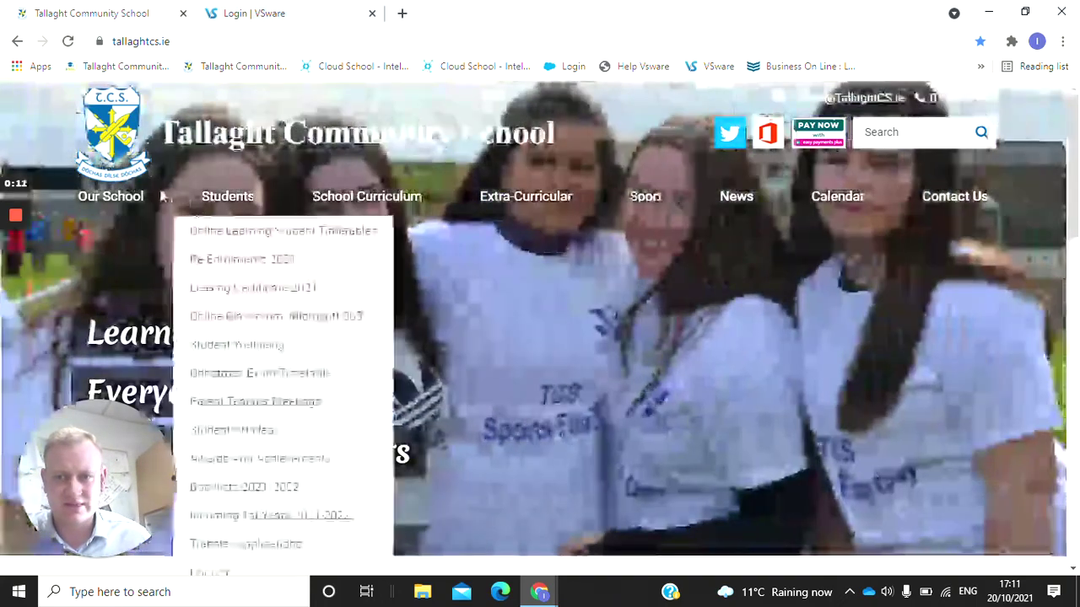
Browse the school's VSWare Parents information page, then switch to the VSware login tab.
mouse_move(131, 207)
scroll(130, 207, "down", 2)
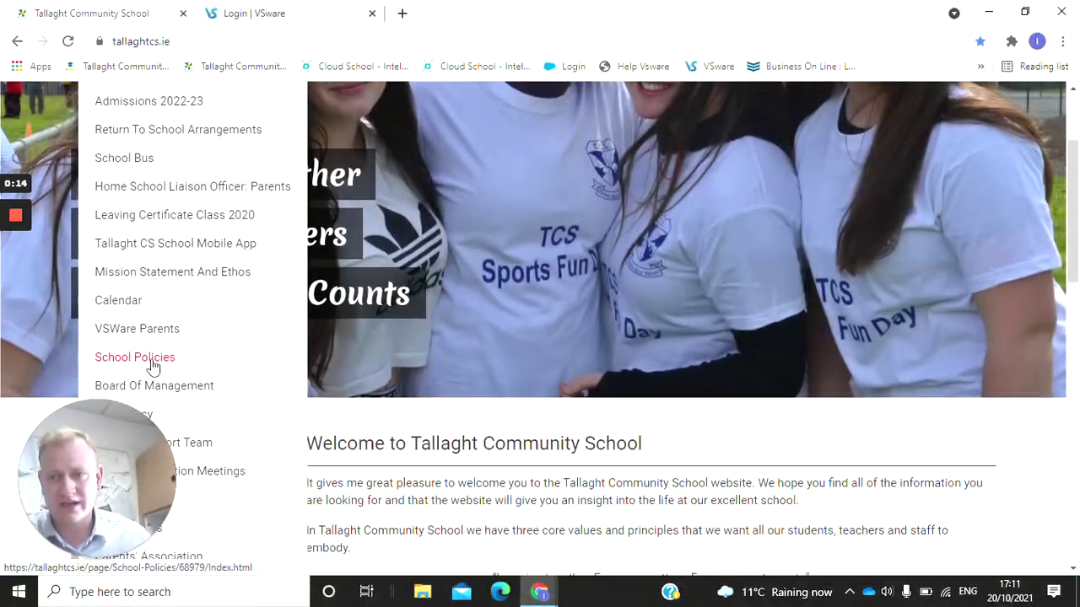
left_click(140, 329)
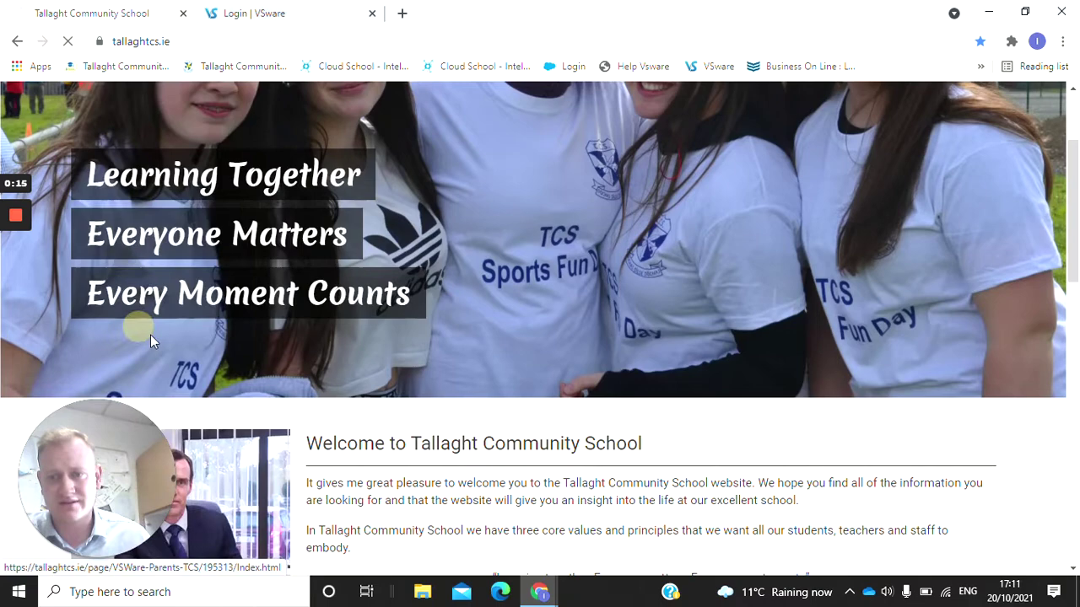
scroll(464, 337, "down", 2)
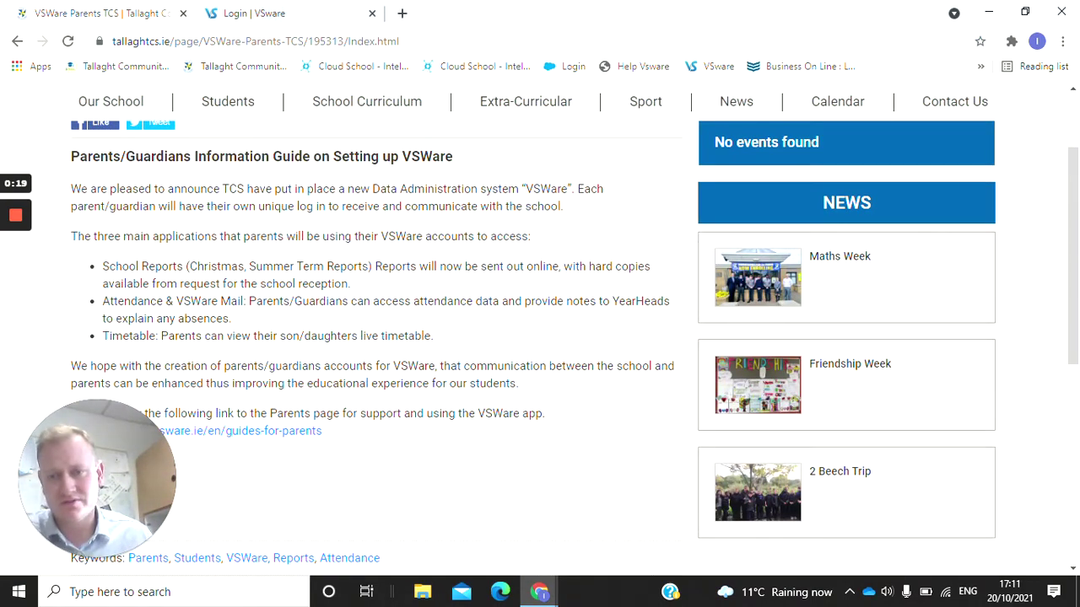
scroll(473, 316, "down", 2)
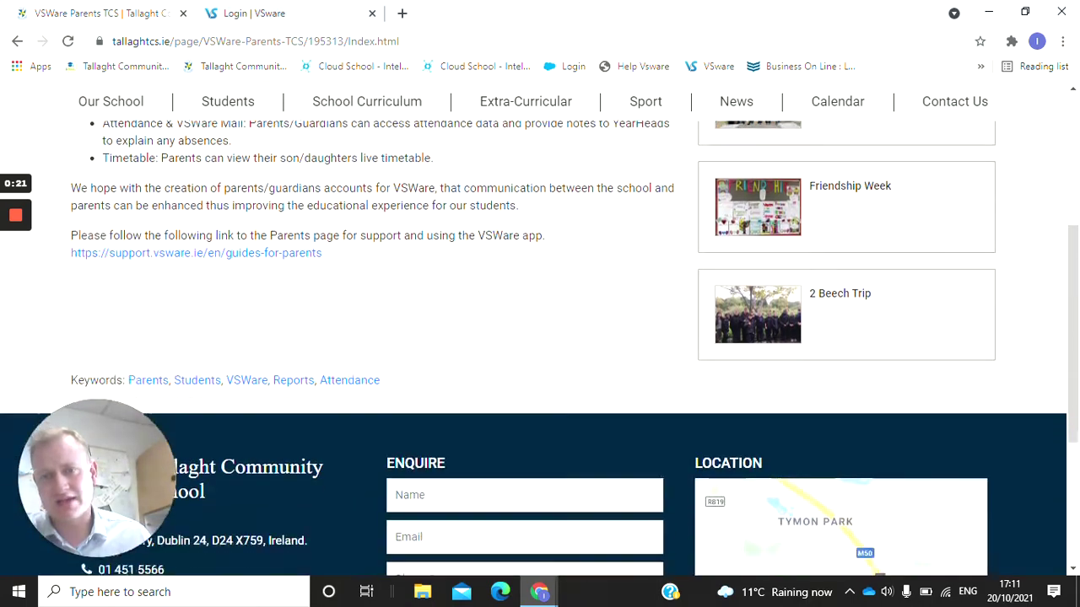
scroll(462, 324, "up", 4)
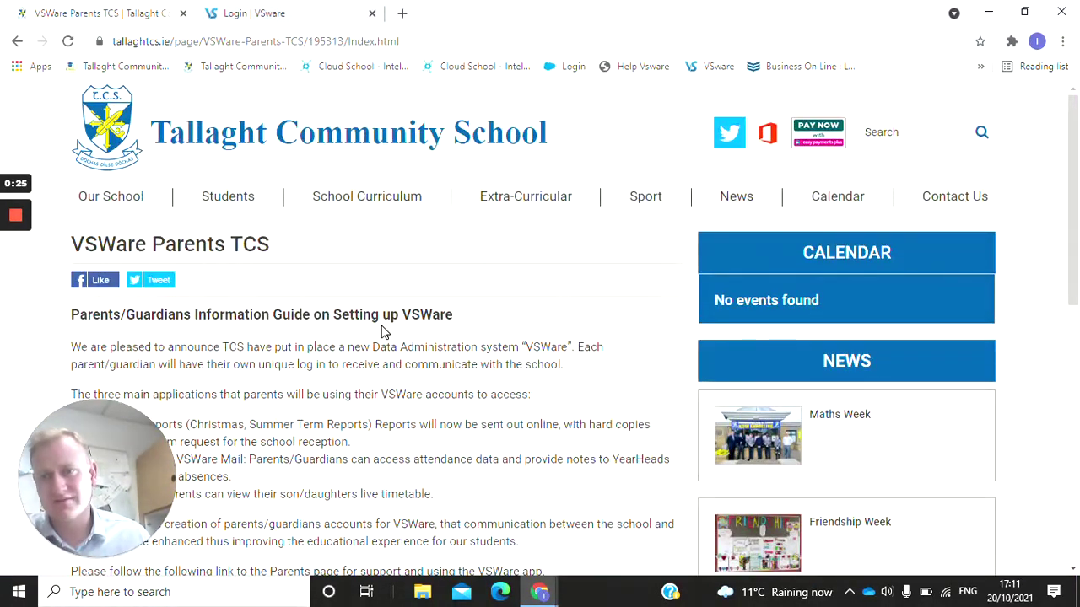
left_click(341, 10)
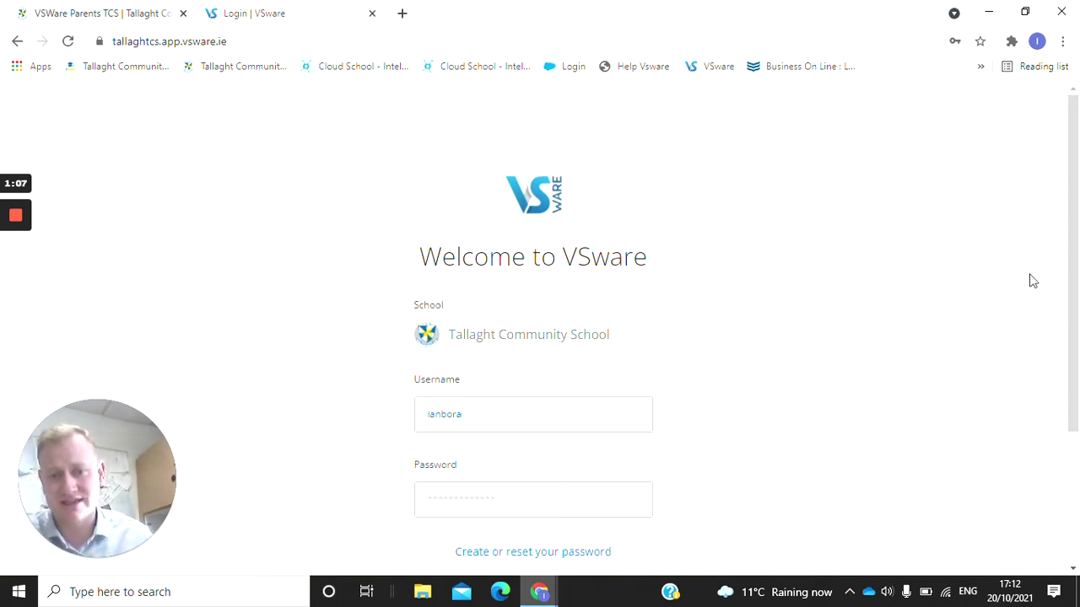
Scroll down the VSware login form toward the password reset link.
scroll(565, 435, "down", 2)
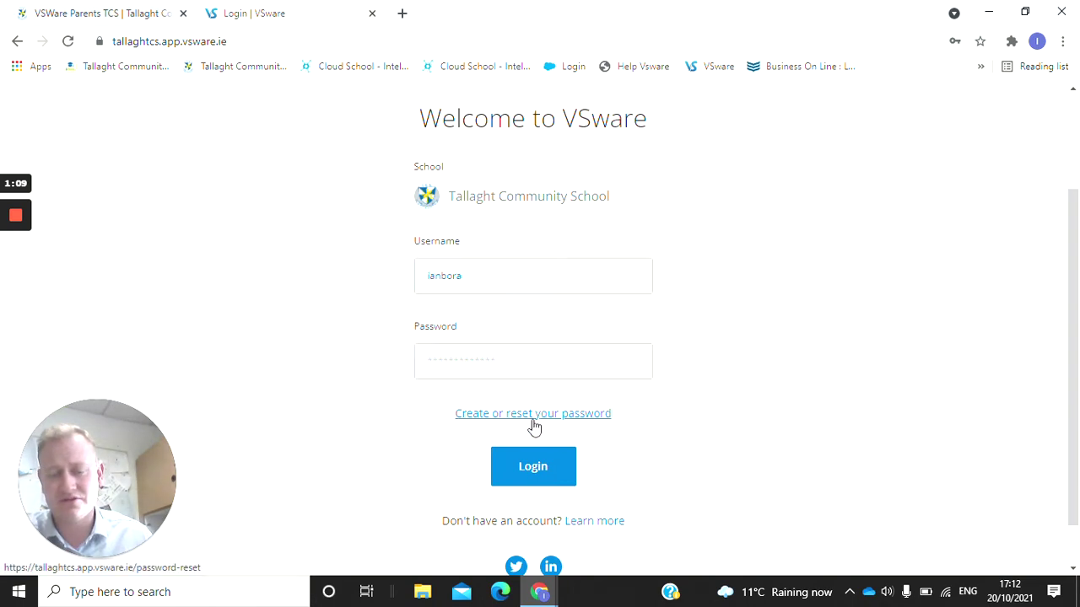
Open and scroll through the Password Reset page, then go back to the login form.
left_click(533, 425)
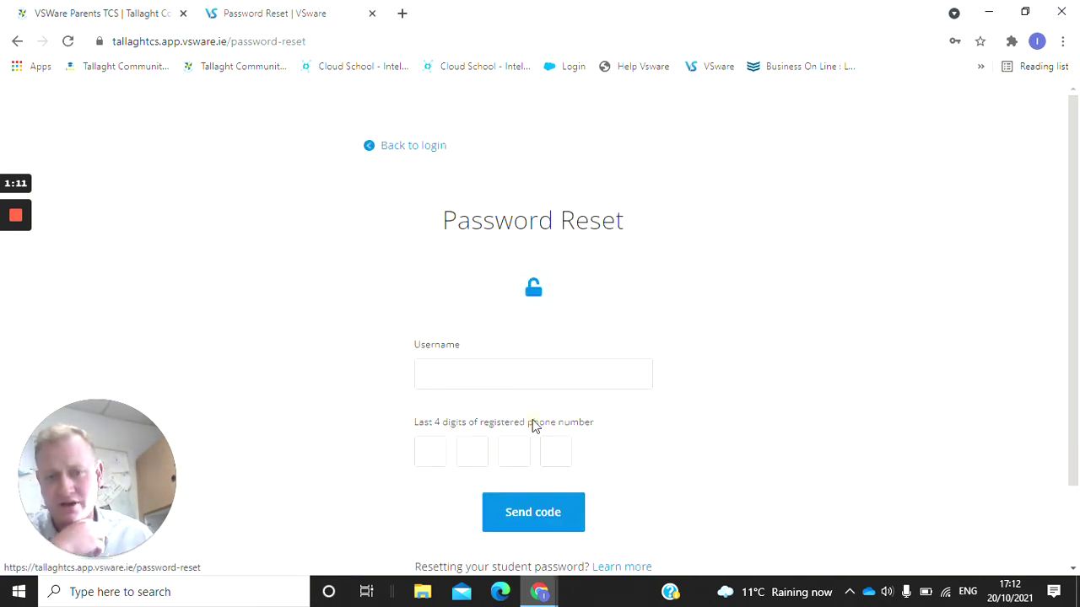
scroll(581, 308, "down", 1)
scroll(523, 313, "down", 1)
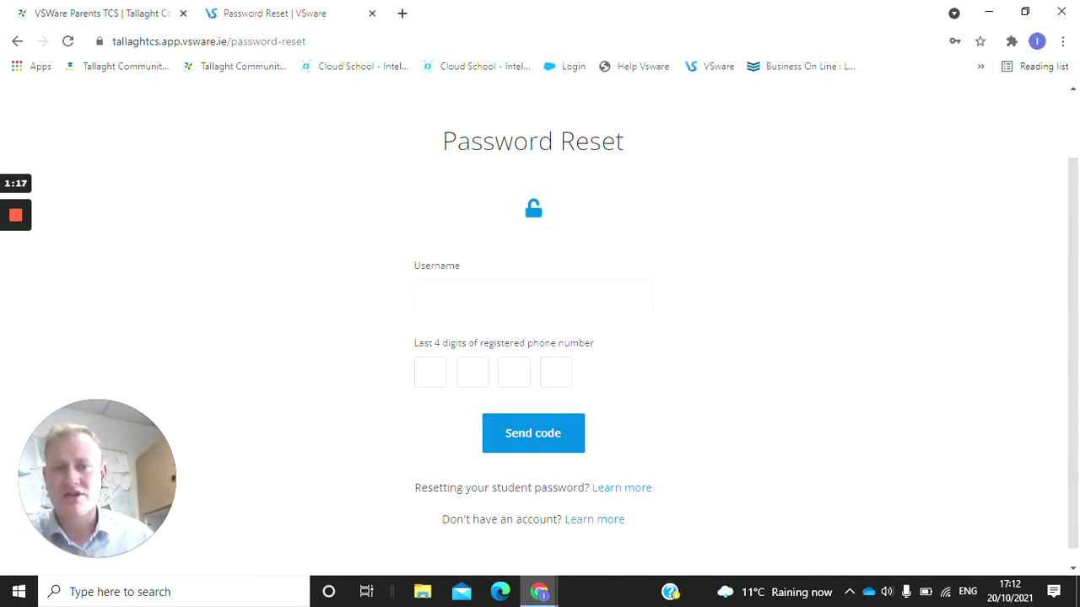
scroll(448, 361, "down", 1)
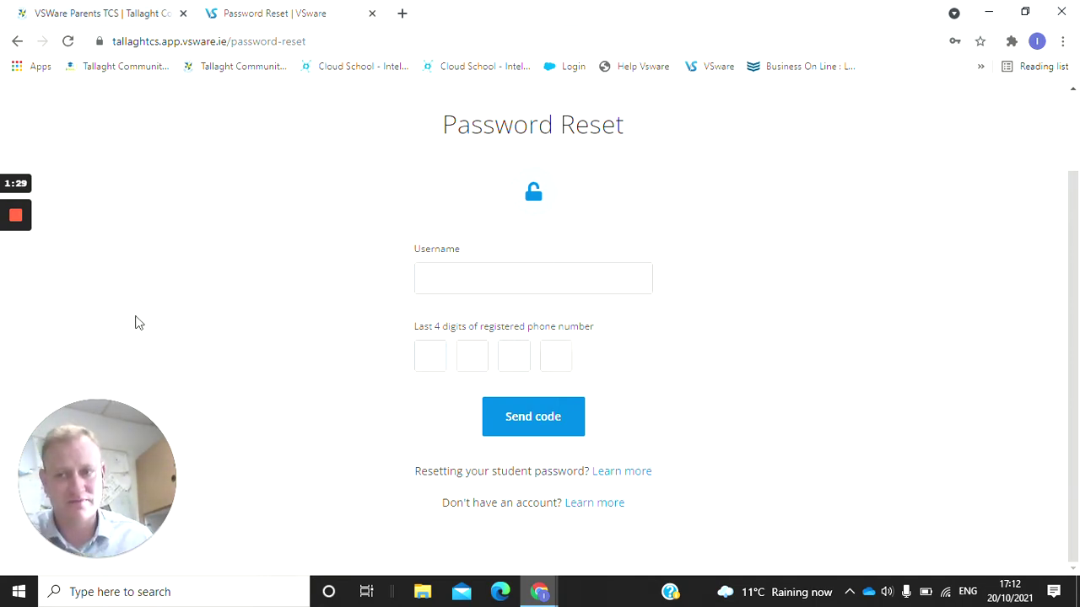
mouse_move(16, 218)
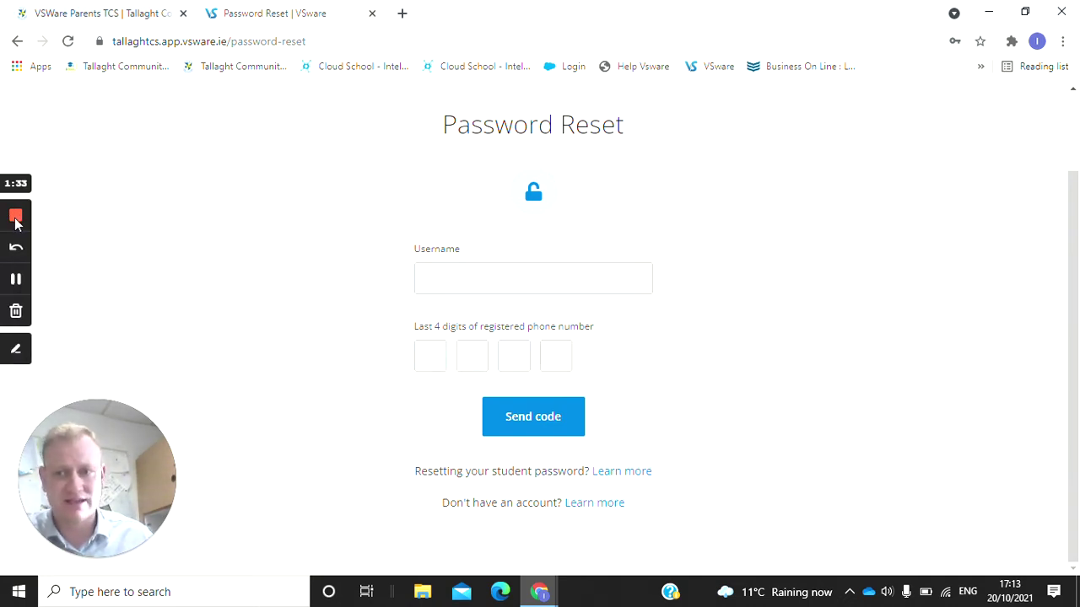
left_click(16, 280)
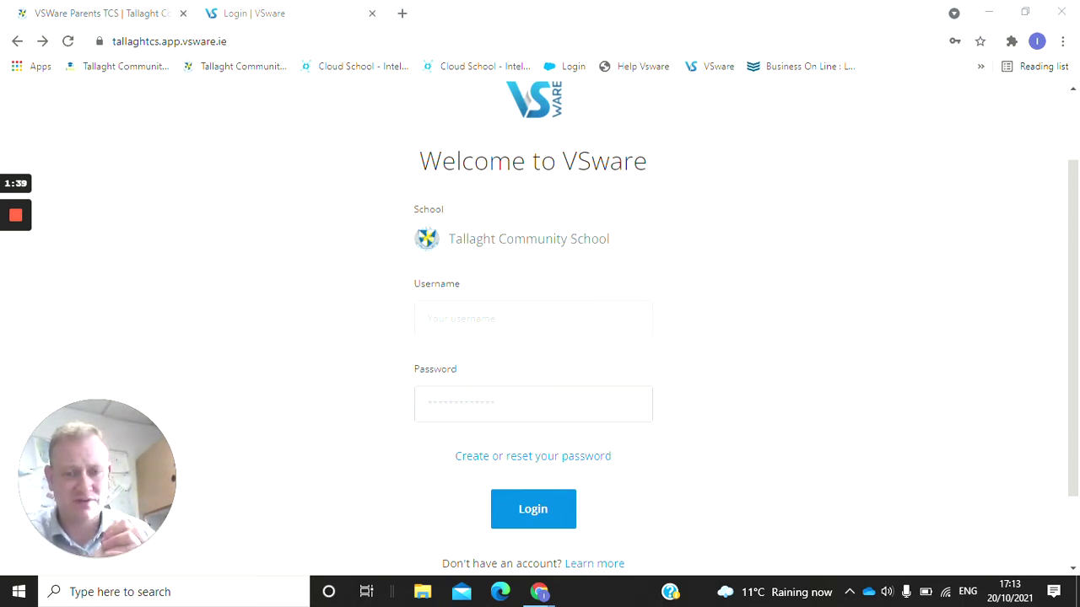
Enter the test account's username and password, fixing typos, and log in.
left_click(427, 318)
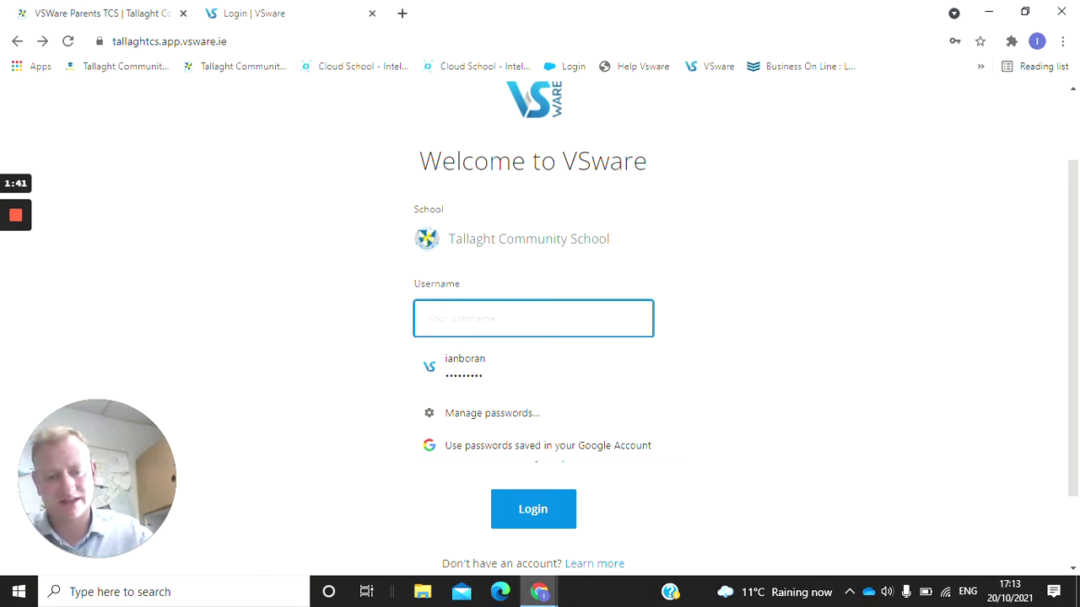
type("t")
key("BackSpace")
type("Tedst")
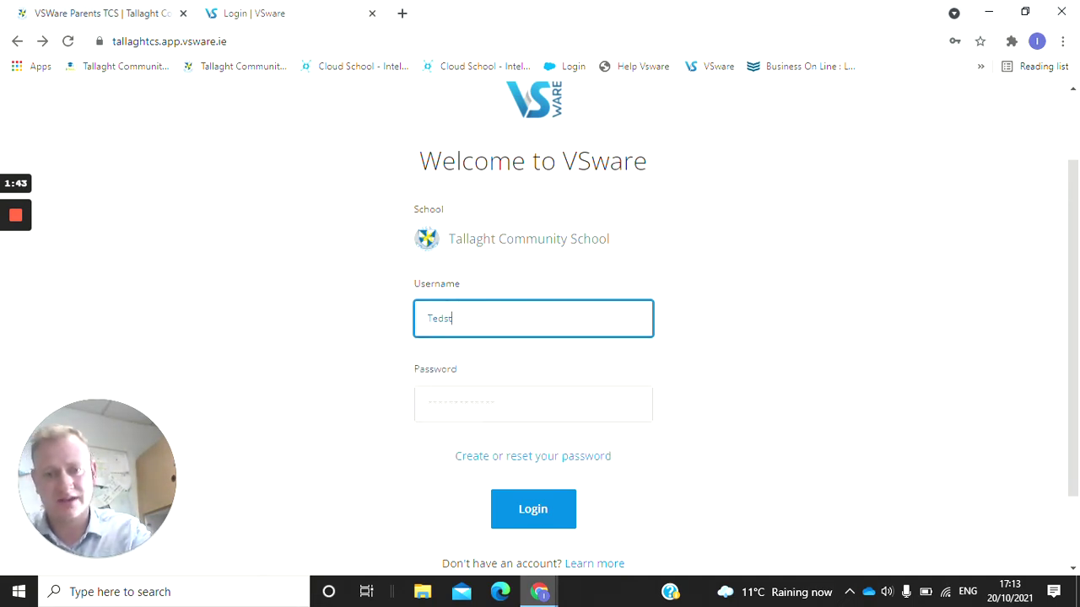
key("BackSpace")
key("BackSpace")
type("t124")
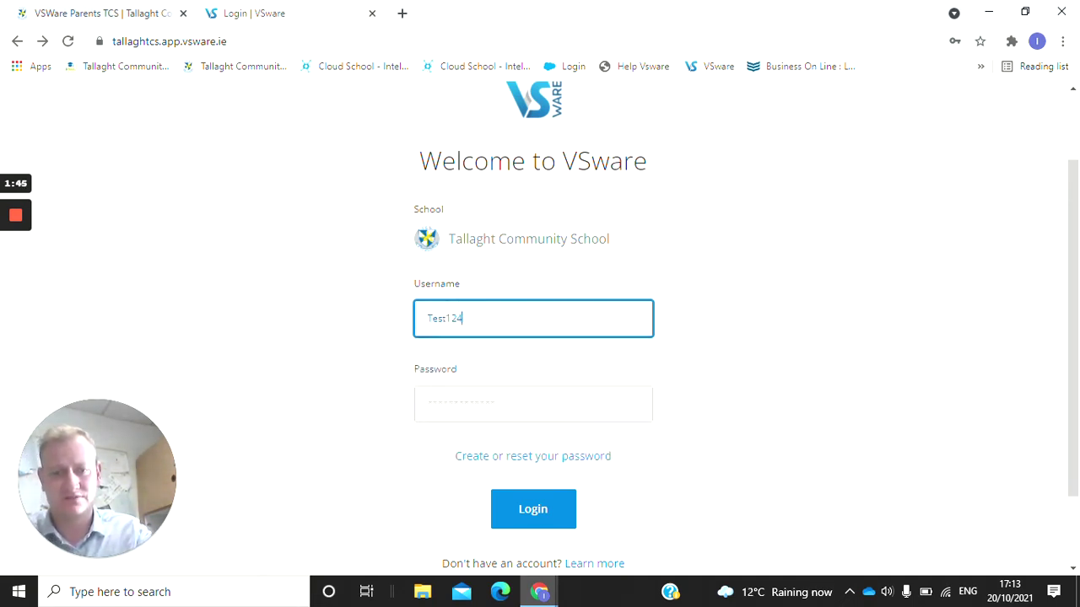
left_click(441, 402)
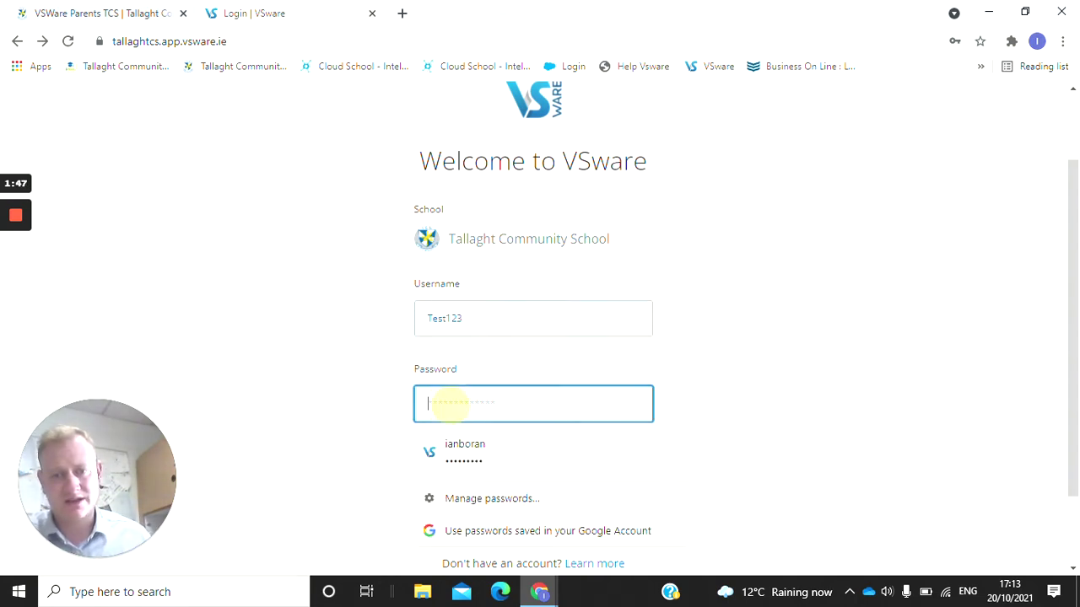
type("Test")
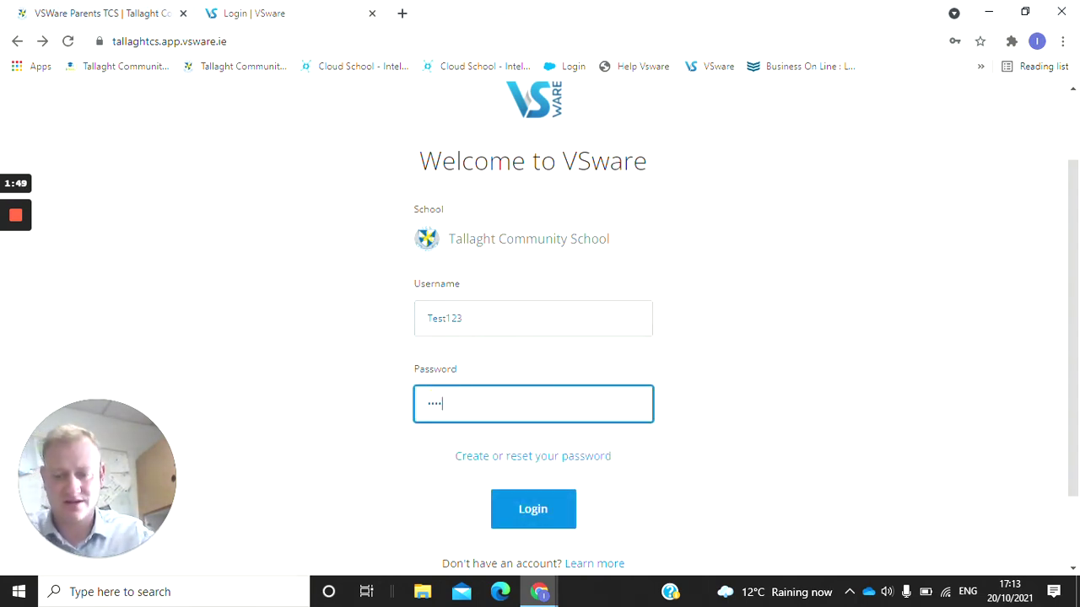
type("1234")
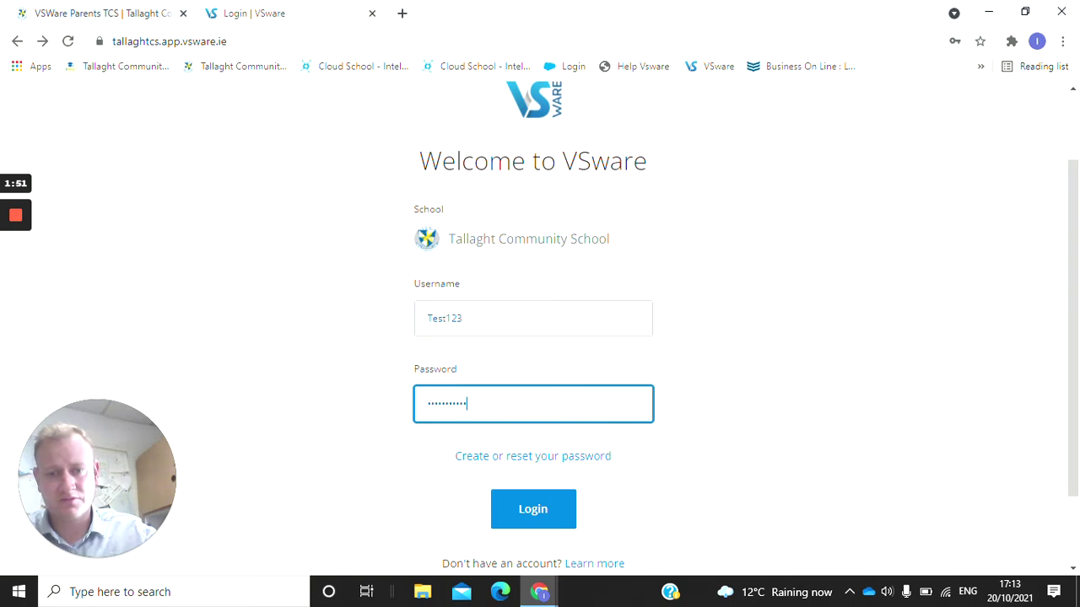
left_click(533, 509)
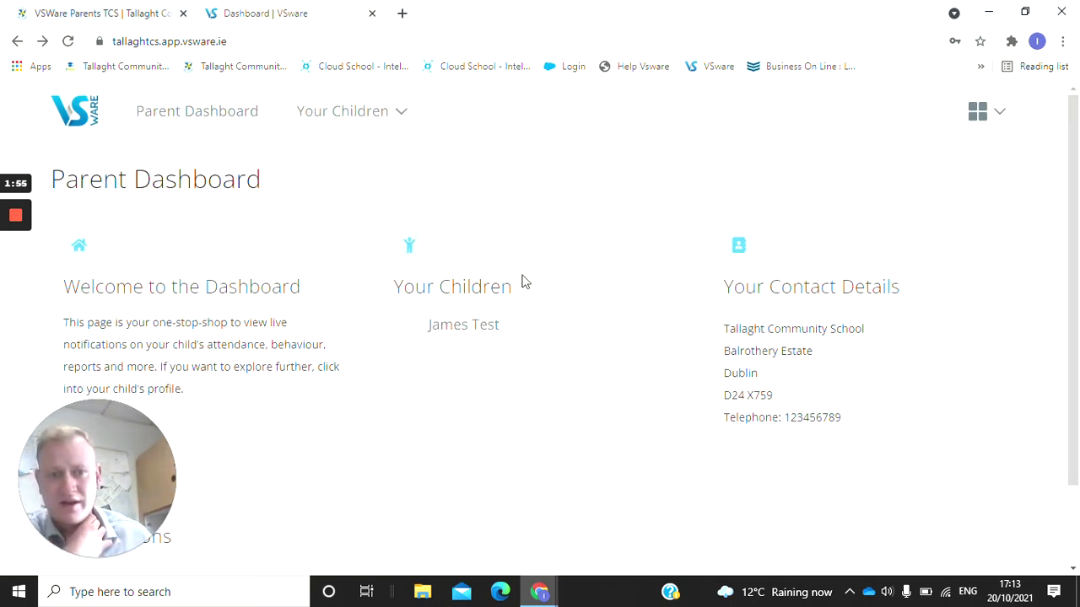
scroll(703, 371, "down", 1)
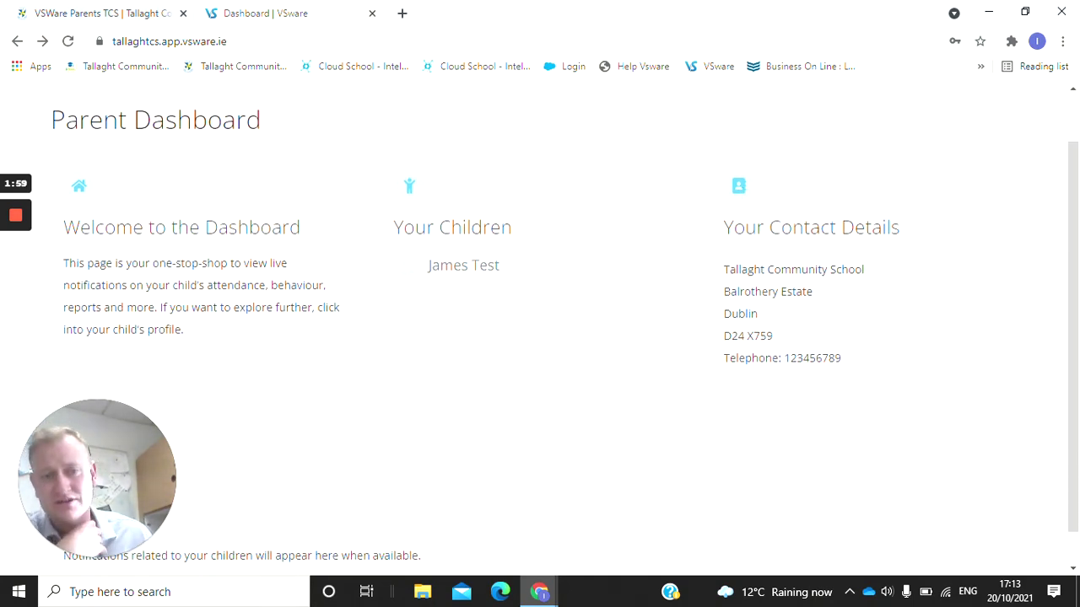
scroll(552, 323, "down", 1)
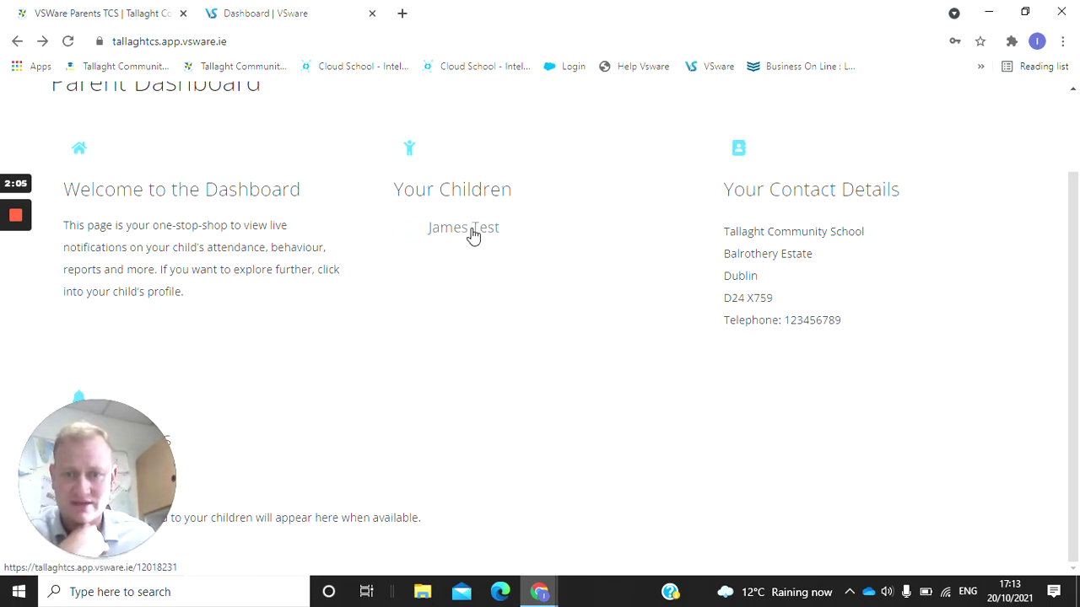
Open the test child's profile and scroll through its area cards to Attendance.
left_click(473, 229)
scroll(229, 364, "down", 1)
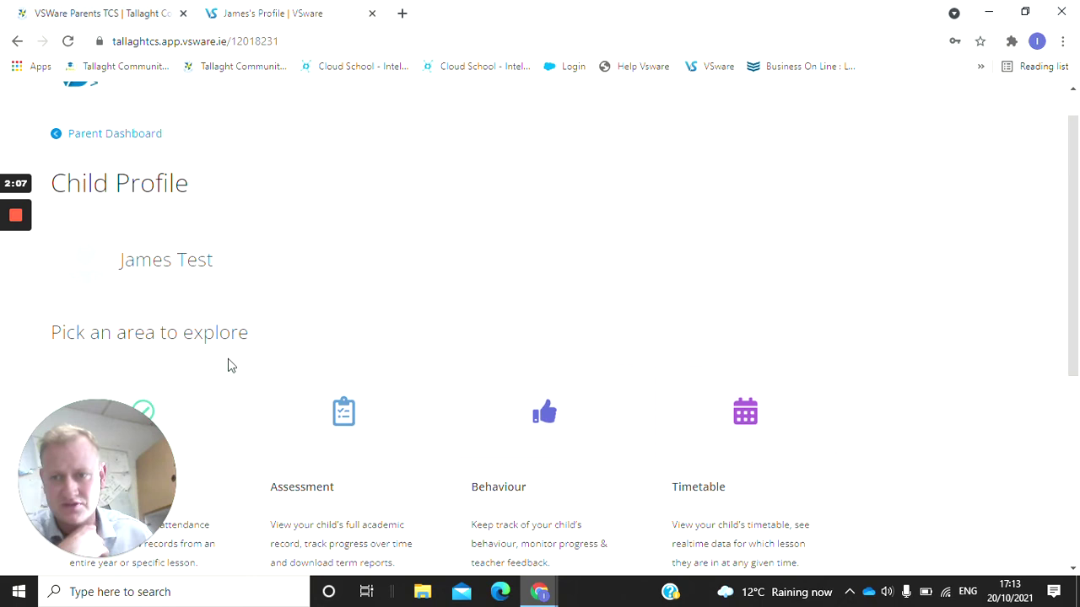
left_click_drag(110, 411, 561, 329)
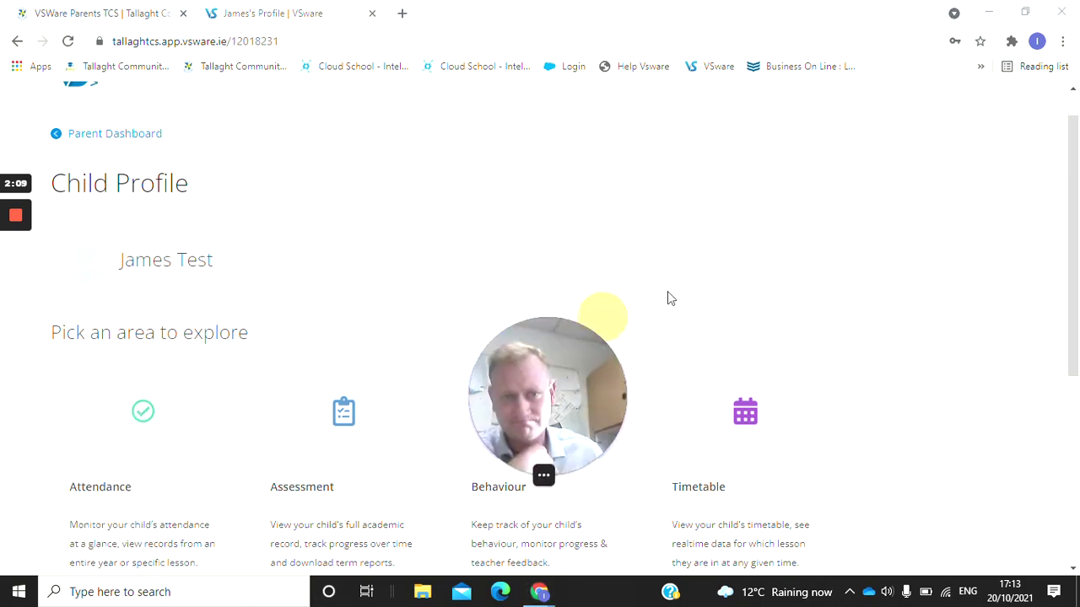
scroll(310, 234, "down", 2)
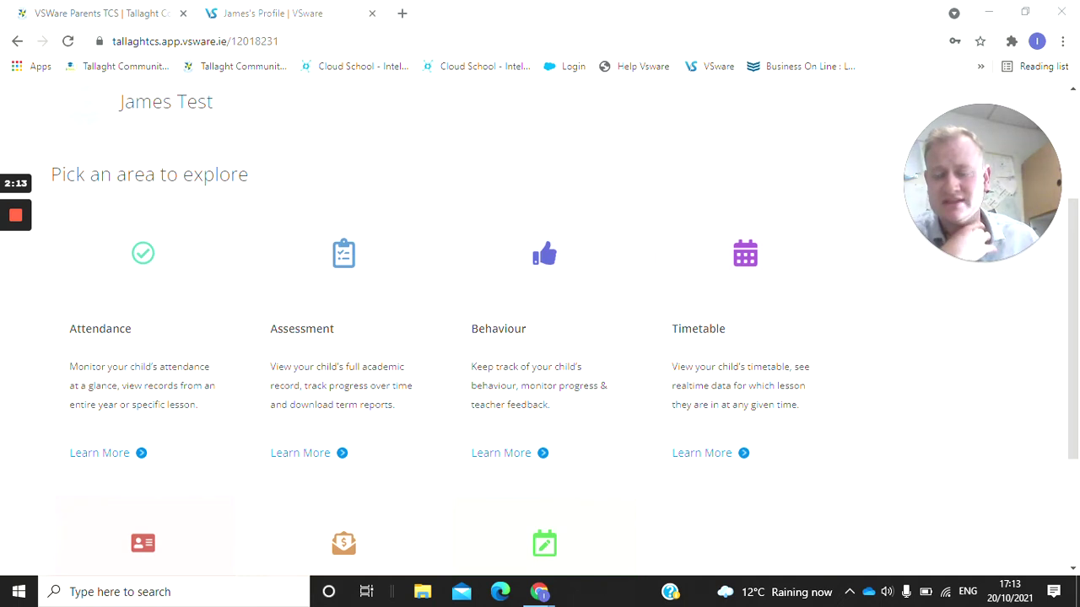
scroll(137, 403, "down", 1)
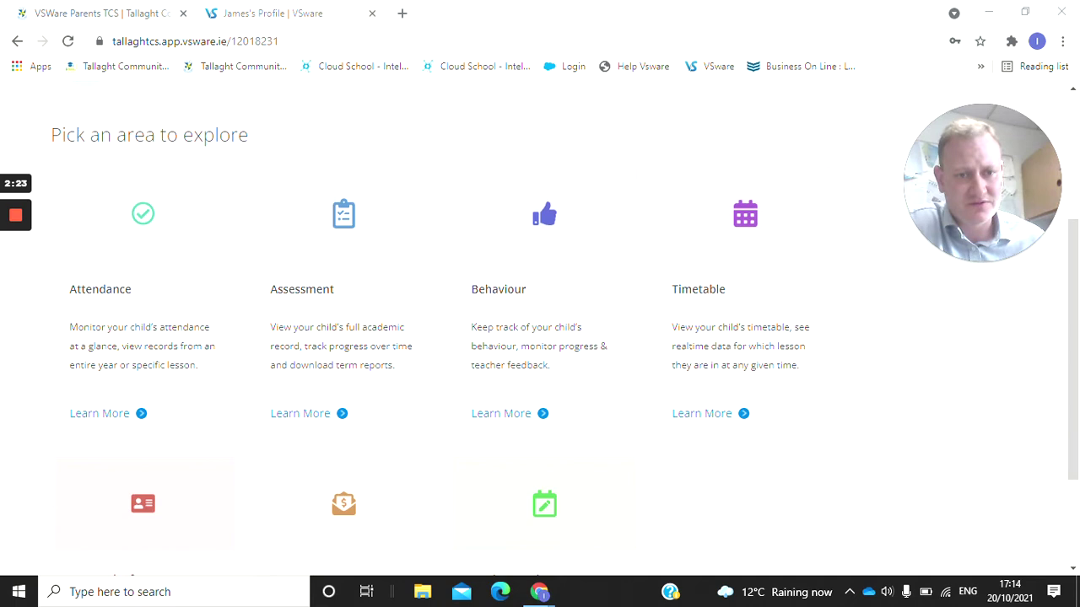
scroll(540, 338, "down", 1)
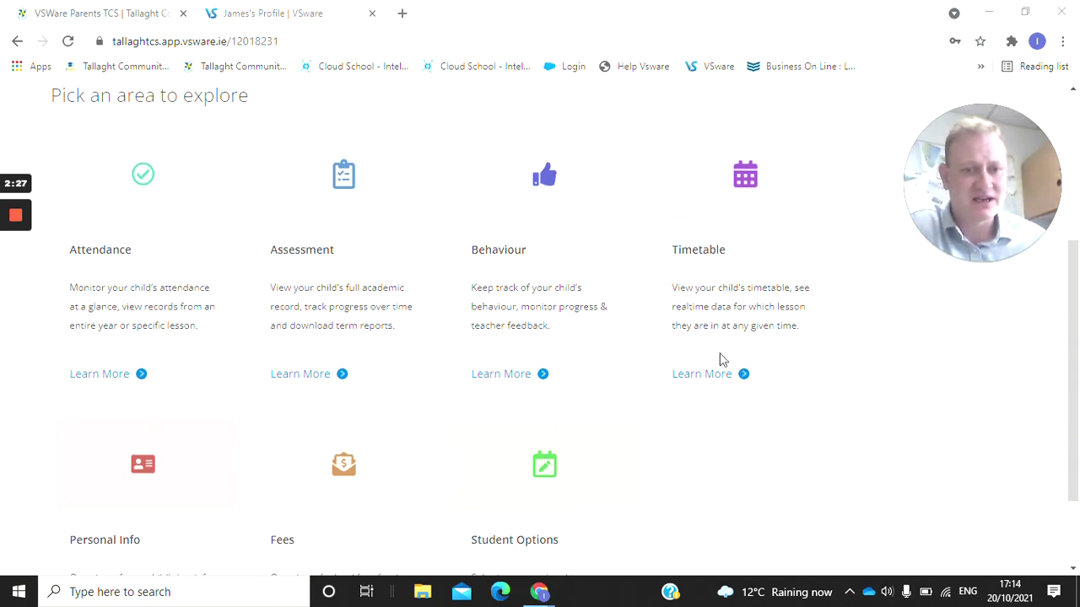
scroll(248, 338, "down", 1)
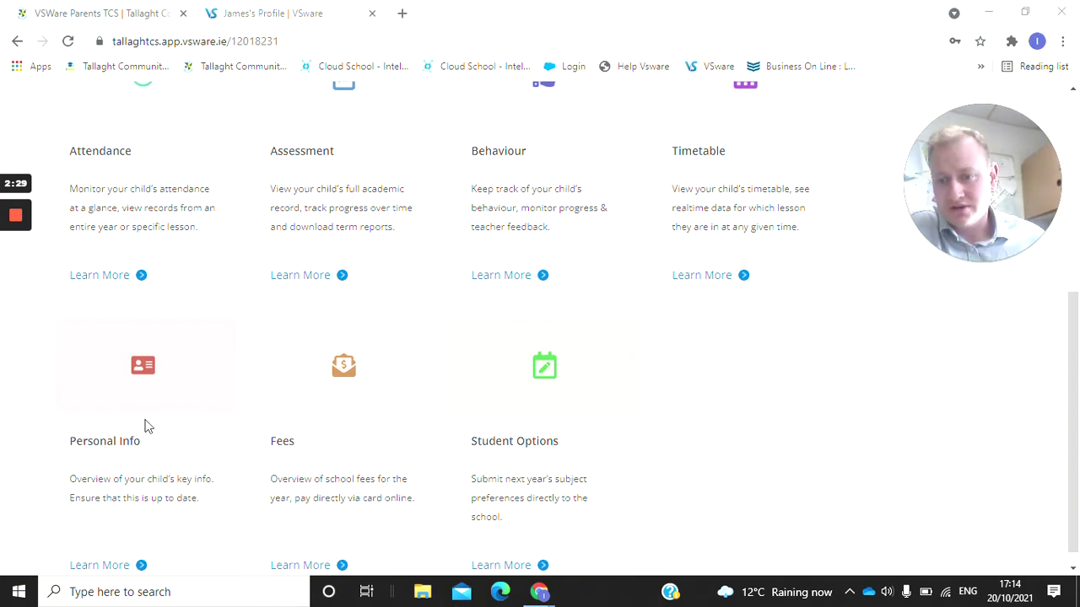
scroll(177, 428, "down", 1)
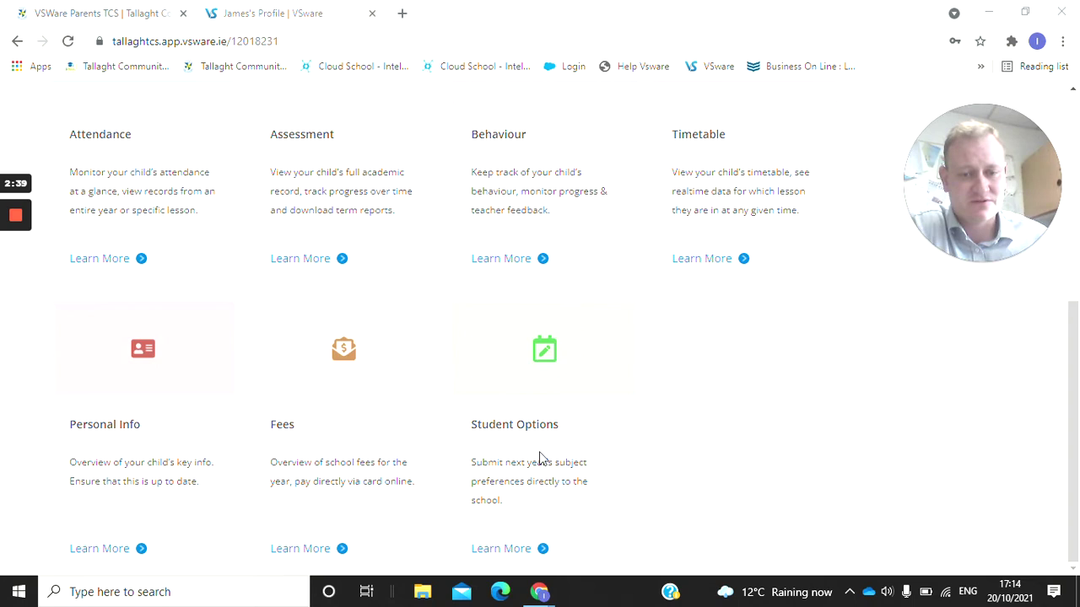
scroll(539, 459, "up", 3)
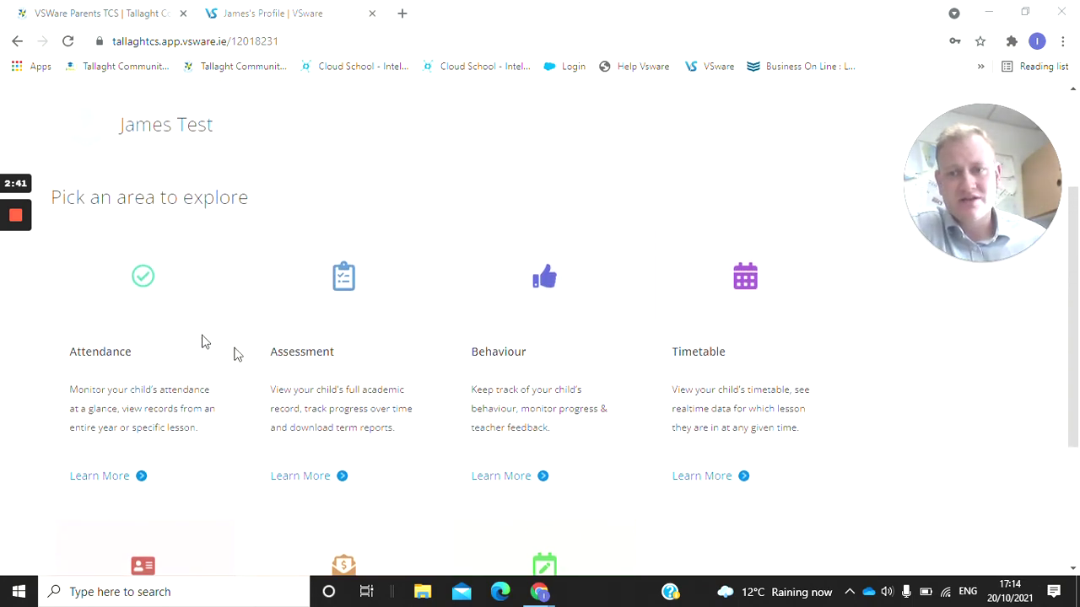
scroll(198, 343, "down", 1)
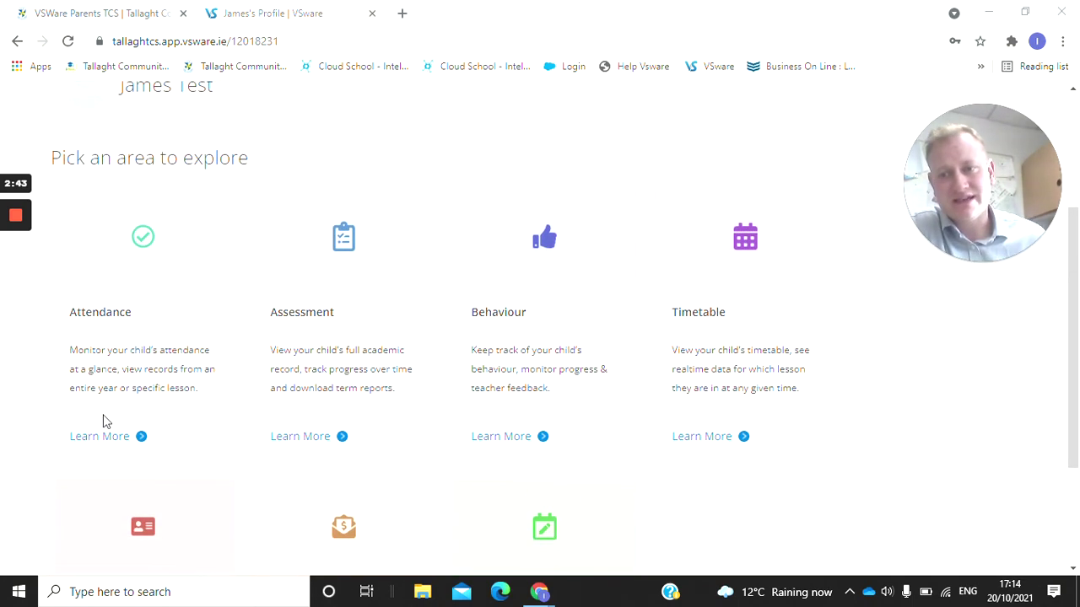
left_click(79, 440)
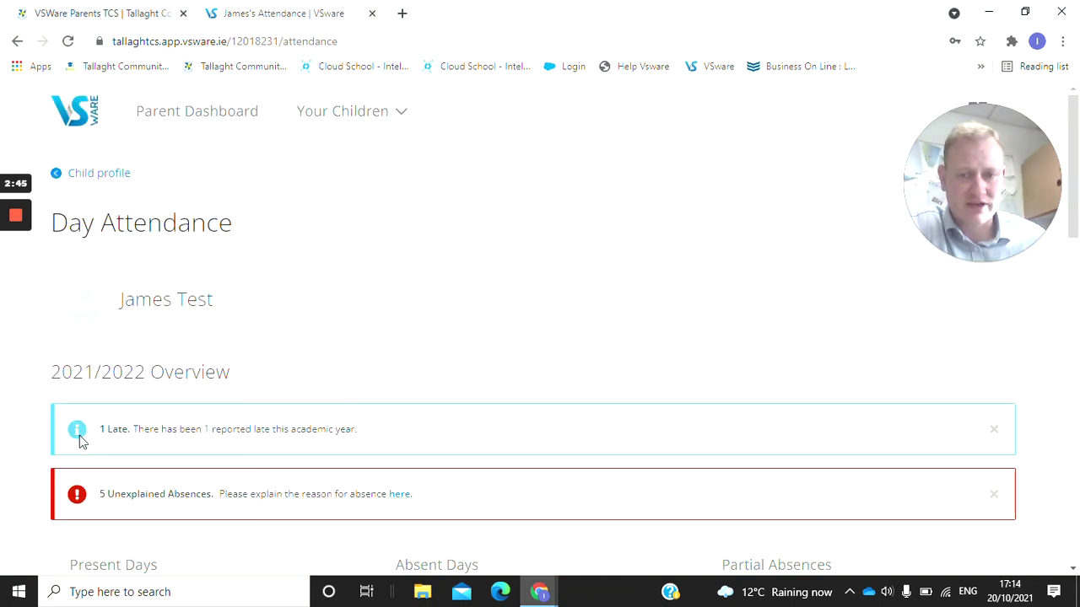
scroll(523, 269, "down", 1)
scroll(523, 270, "down", 2)
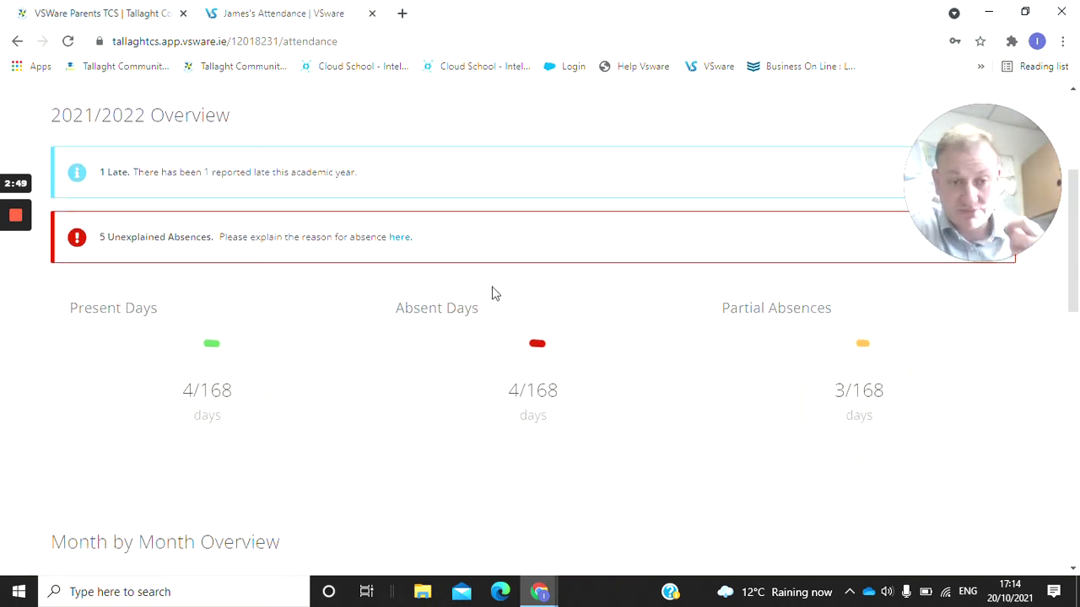
scroll(339, 383, "down", 2)
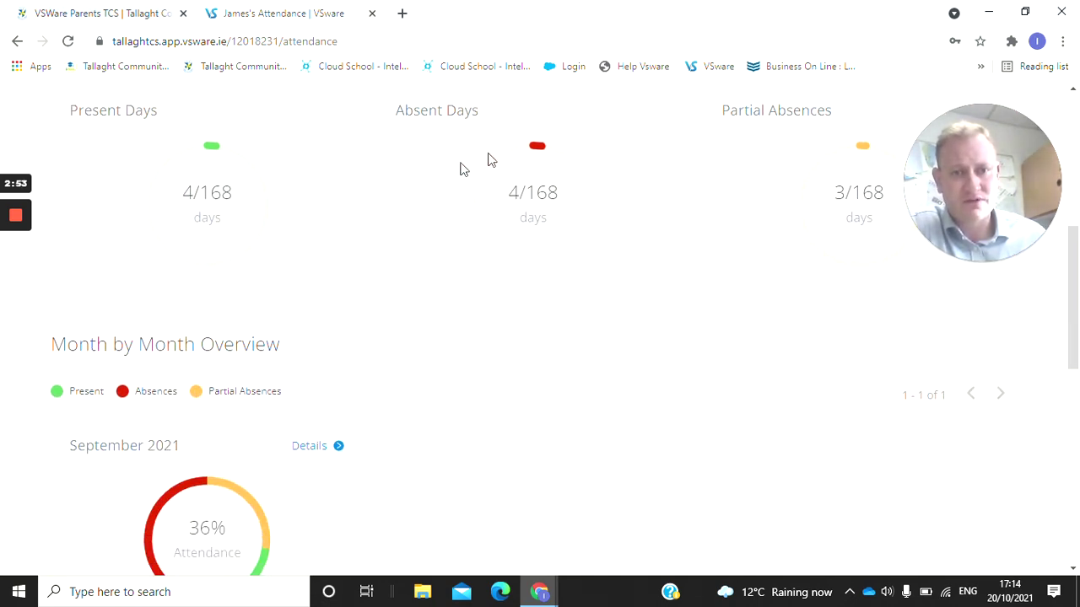
scroll(737, 197, "down", 1)
scroll(794, 206, "up", 2)
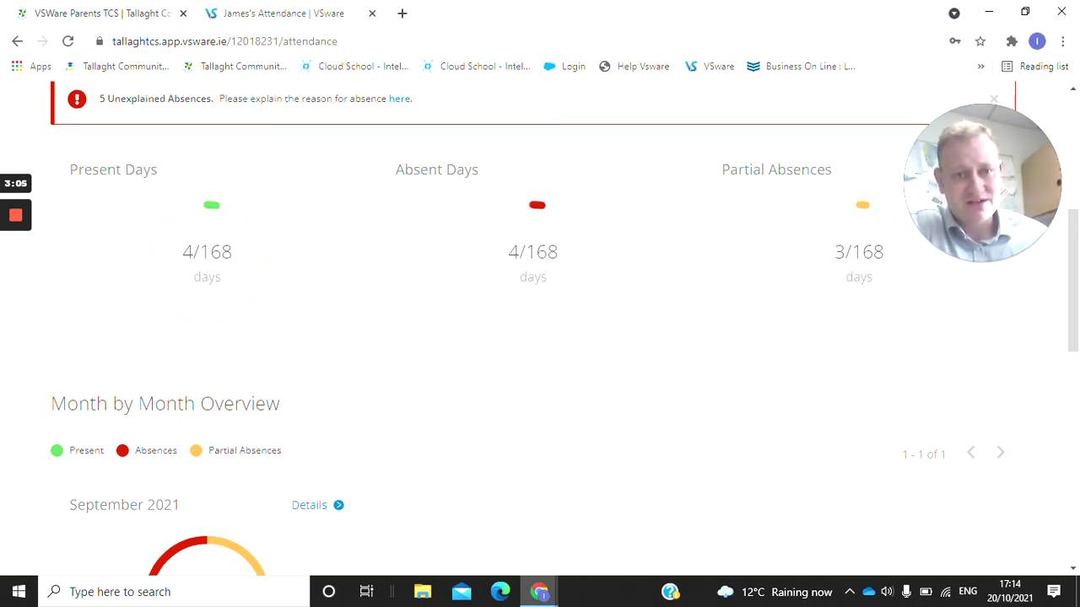
scroll(535, 287, "down", 3)
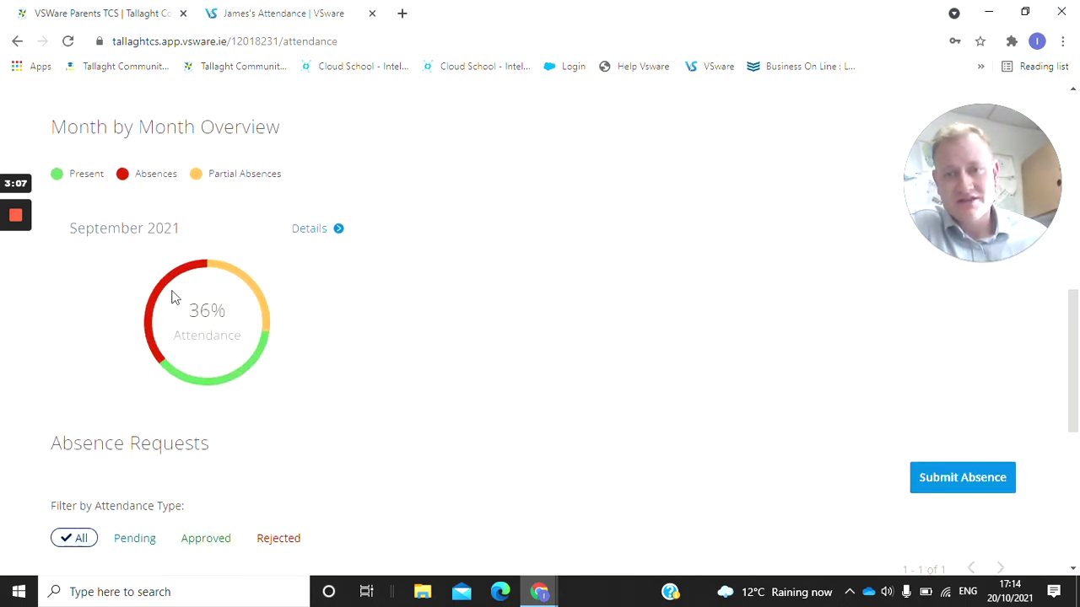
View September 2021 lesson attendance, filter by Present and Absent, then return to the overview.
left_click(306, 236)
scroll(576, 350, "down", 5)
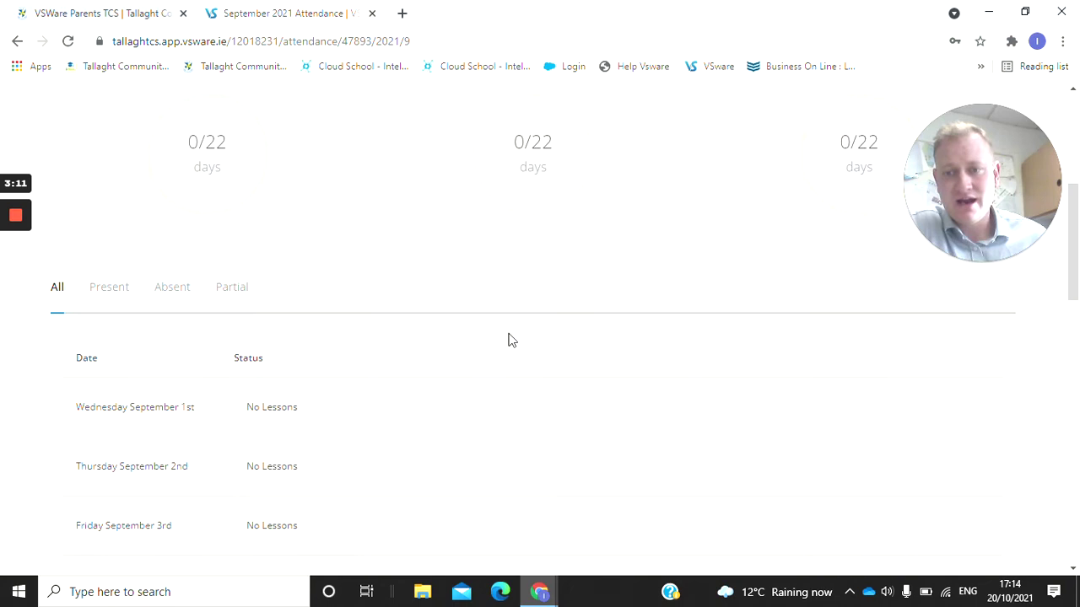
scroll(413, 321, "down", 1)
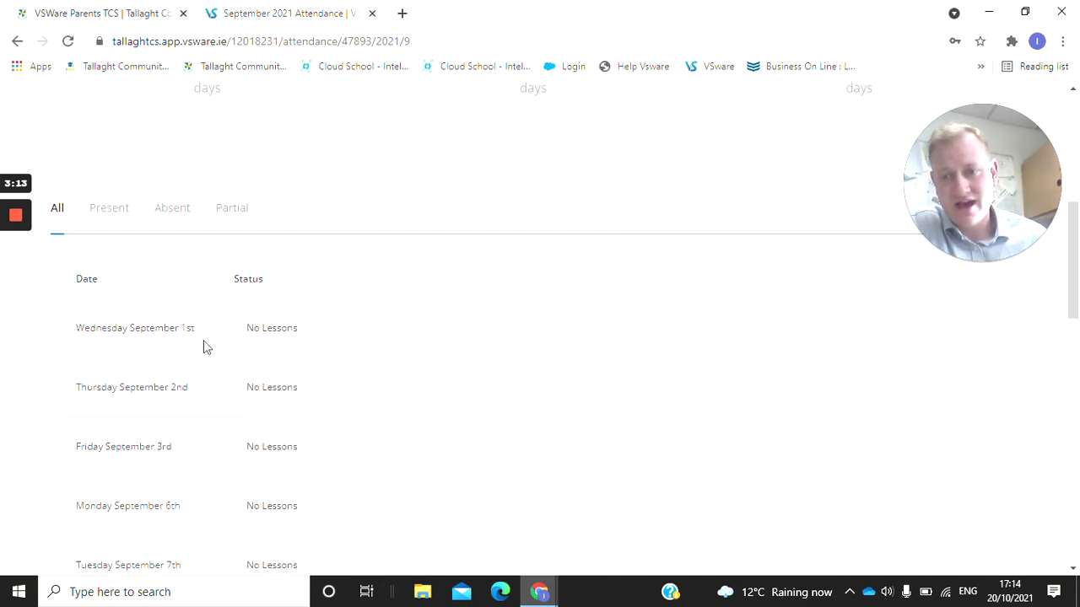
scroll(215, 346, "down", 1)
scroll(227, 278, "up", 4)
left_click(119, 229)
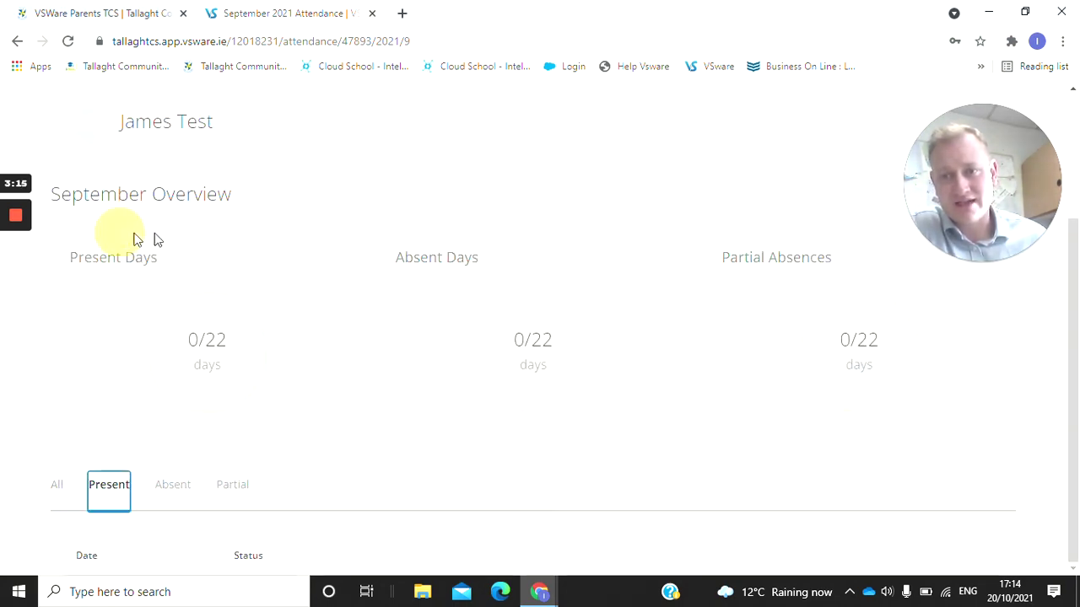
left_click(184, 494)
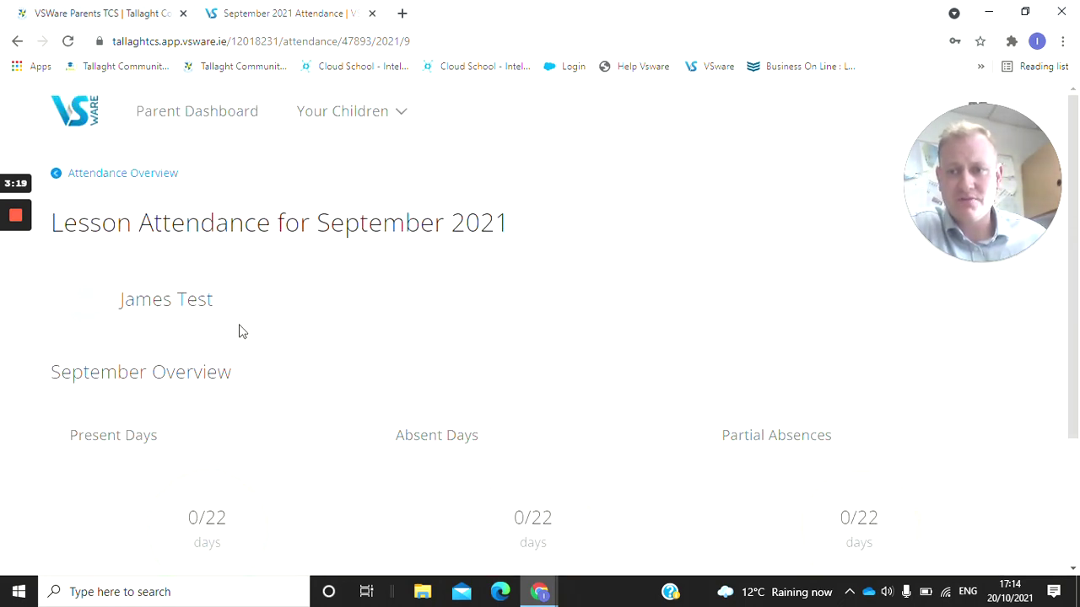
left_click(140, 173)
Scroll to the Absence Requests table showing the pending 9/13/2021 illness request.
scroll(595, 342, "down", 1)
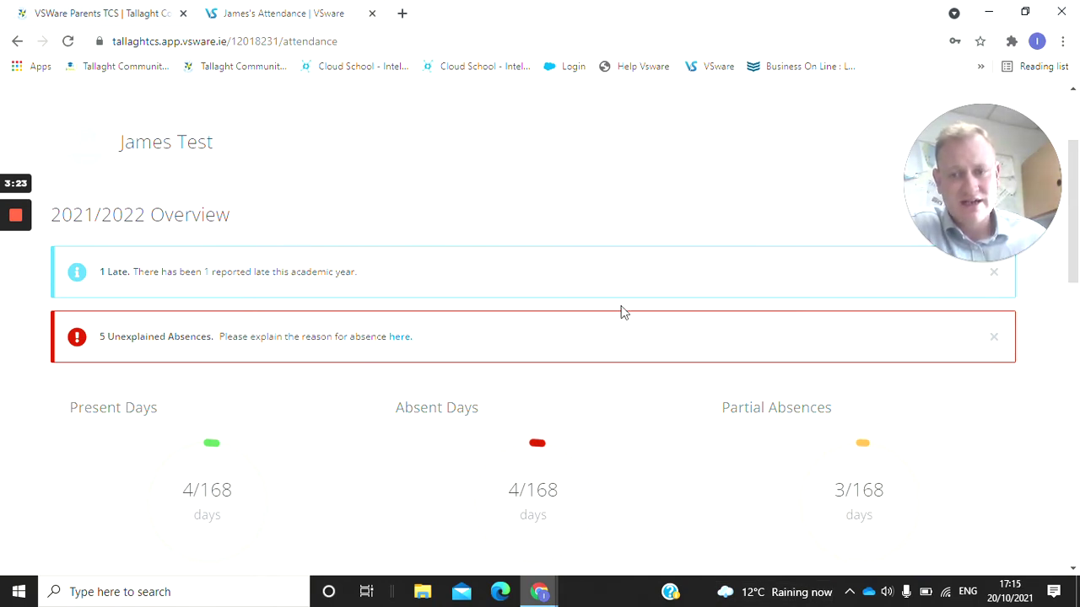
scroll(579, 319, "down", 4)
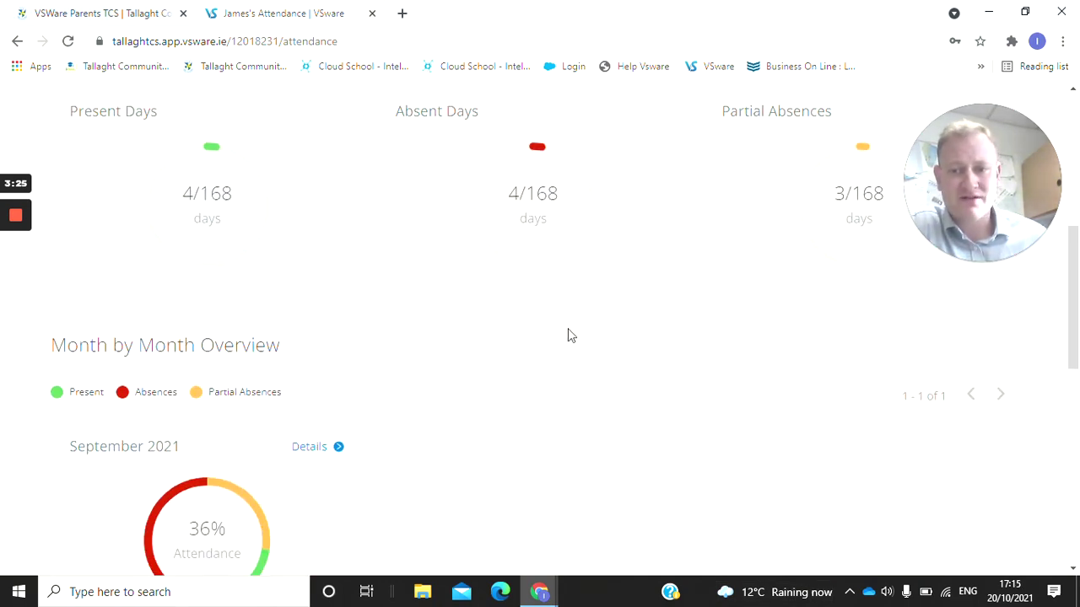
scroll(569, 335, "down", 2)
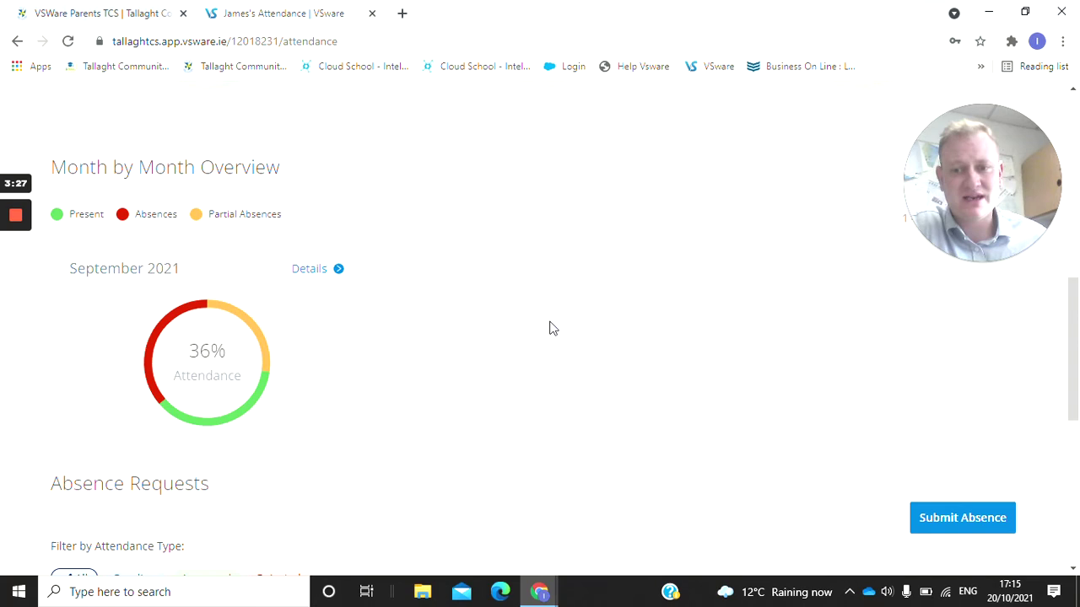
scroll(548, 329, "down", 2)
scroll(673, 407, "down", 2)
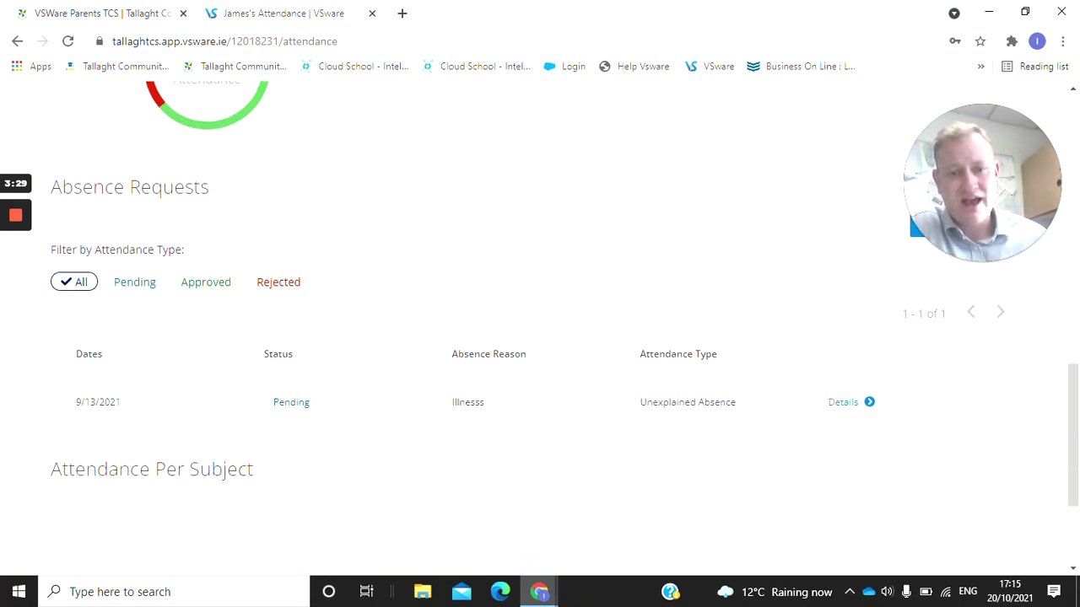
scroll(462, 350, "down", 1)
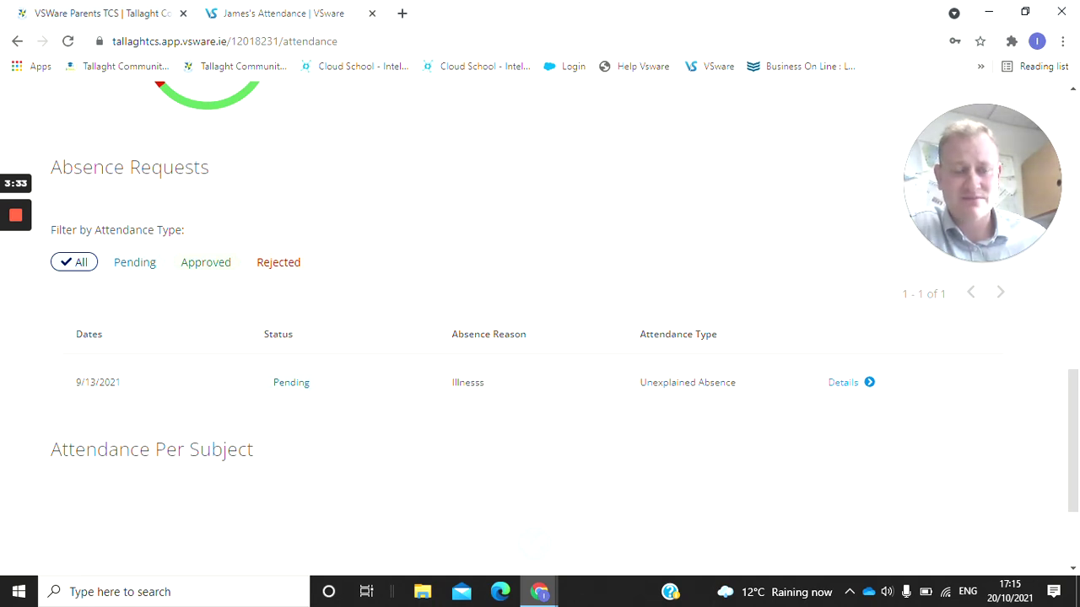
scroll(354, 332, "up", 1)
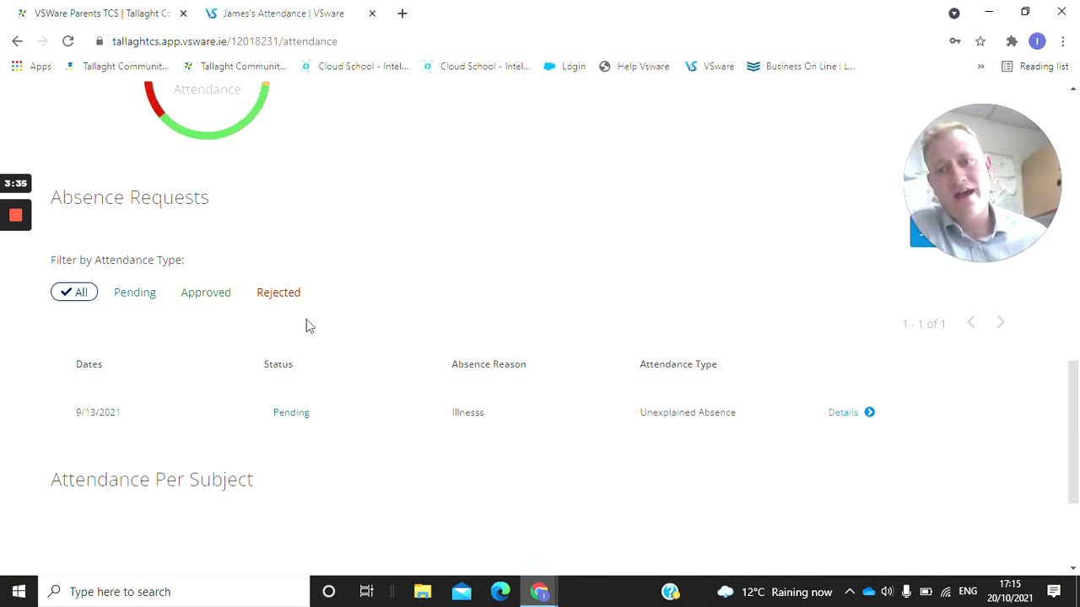
scroll(410, 350, "up", 1)
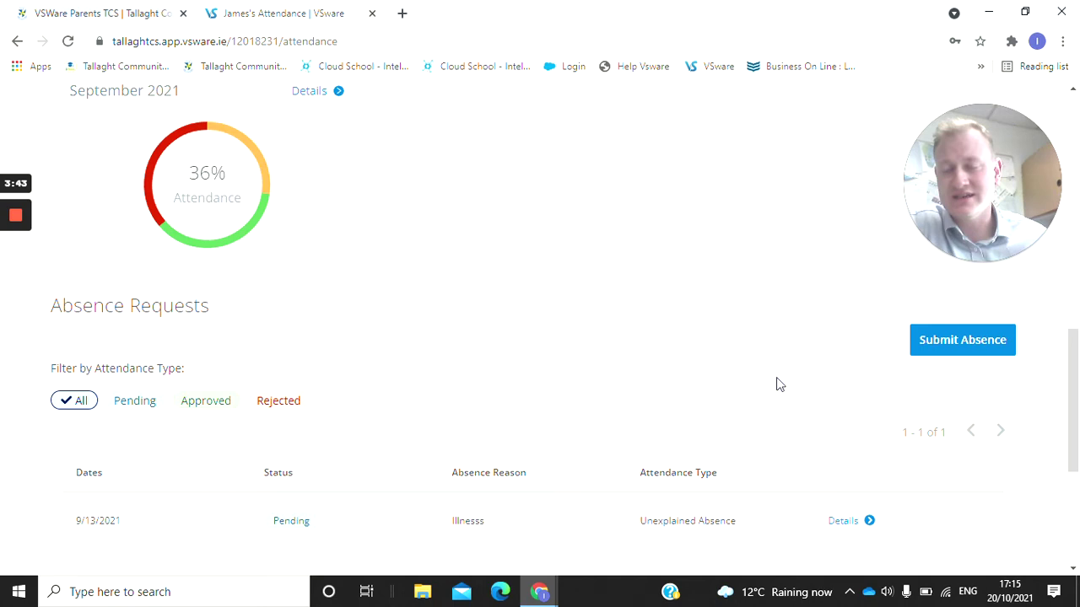
scroll(882, 340, "up", 1)
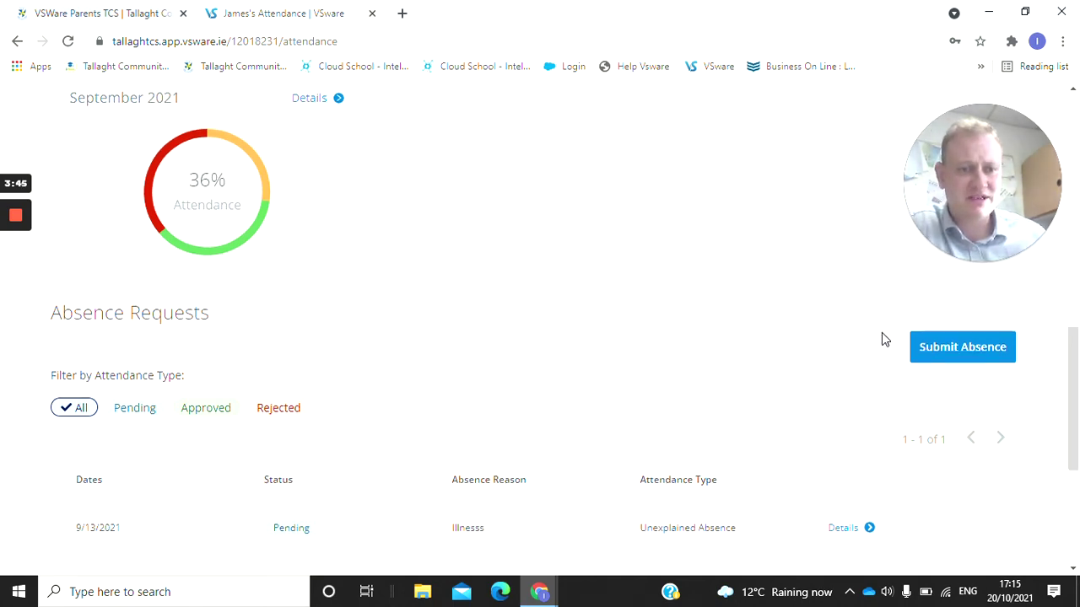
Submit a Past Absence for 9/15/2021 as Illness with reason 'Medical'.
left_click(939, 401)
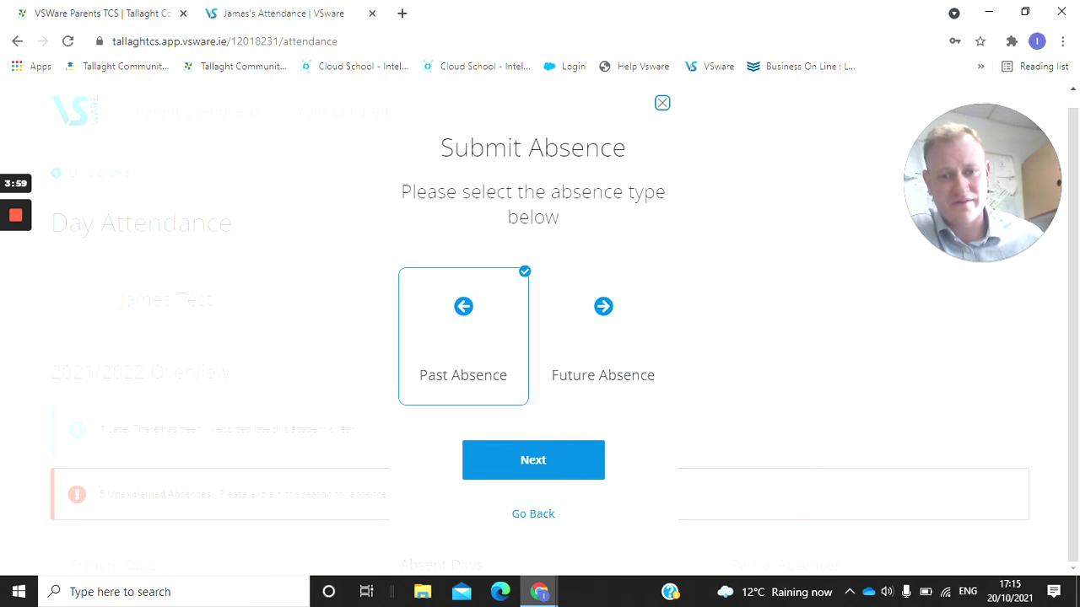
left_click(463, 321)
left_click(538, 456)
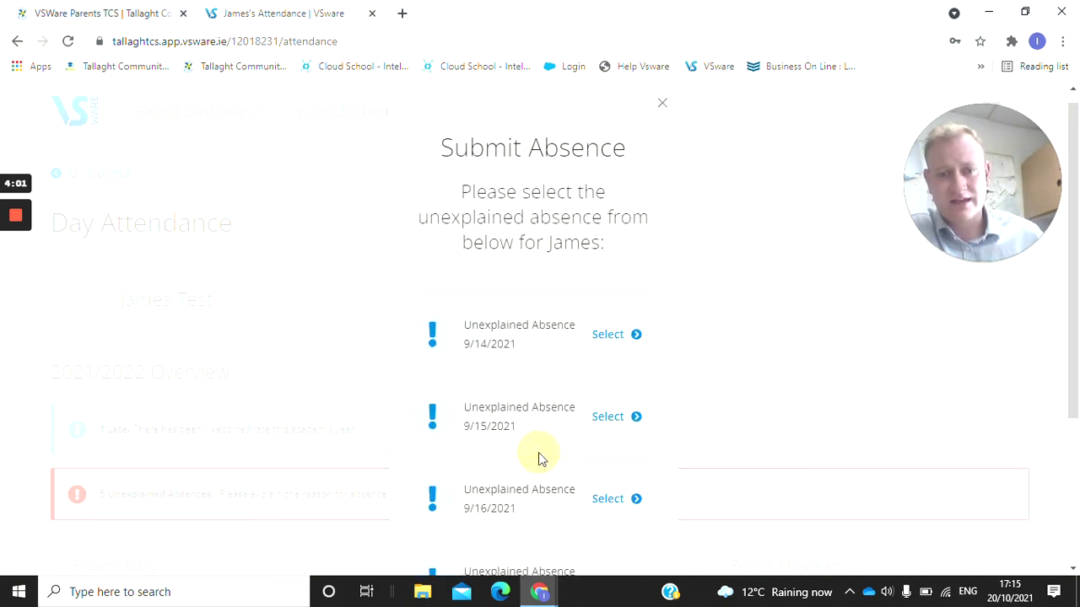
scroll(579, 386, "down", 1)
left_click(636, 362)
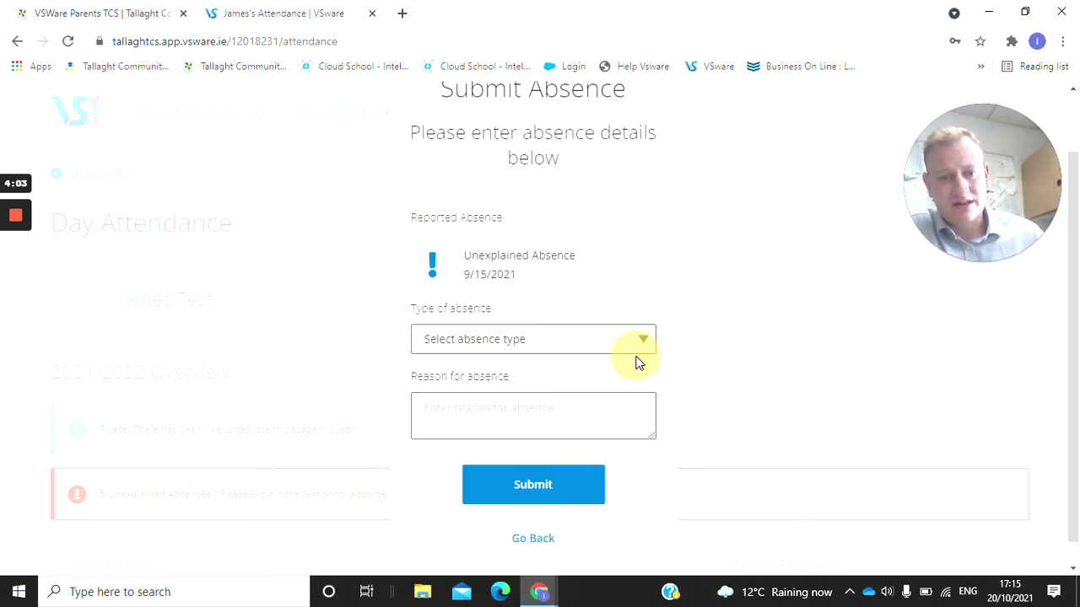
left_click(560, 345)
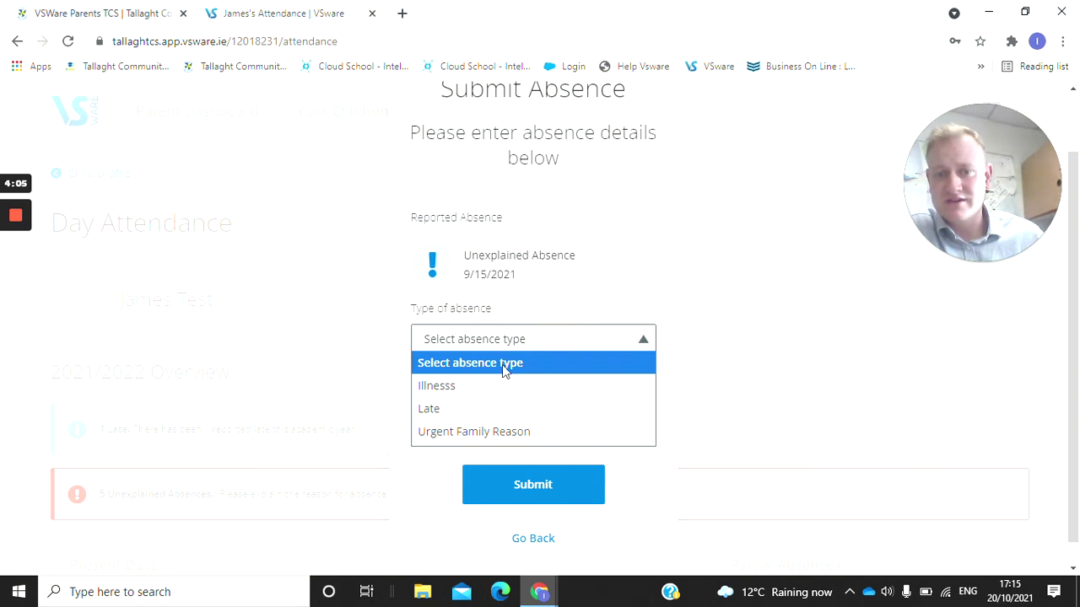
left_click(454, 386)
left_click(438, 409)
type("M")
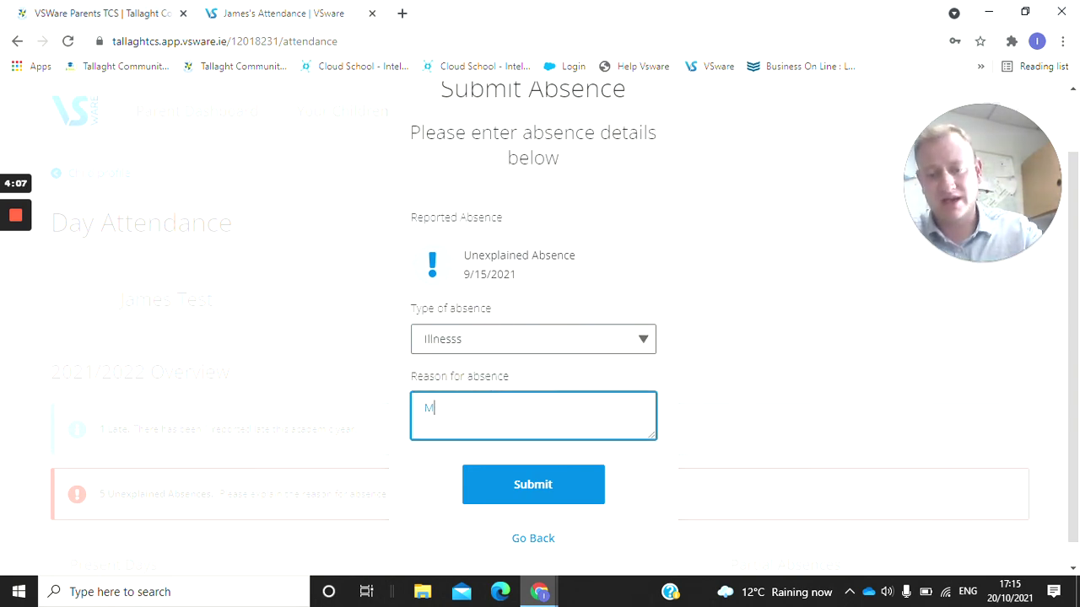
type("edica")
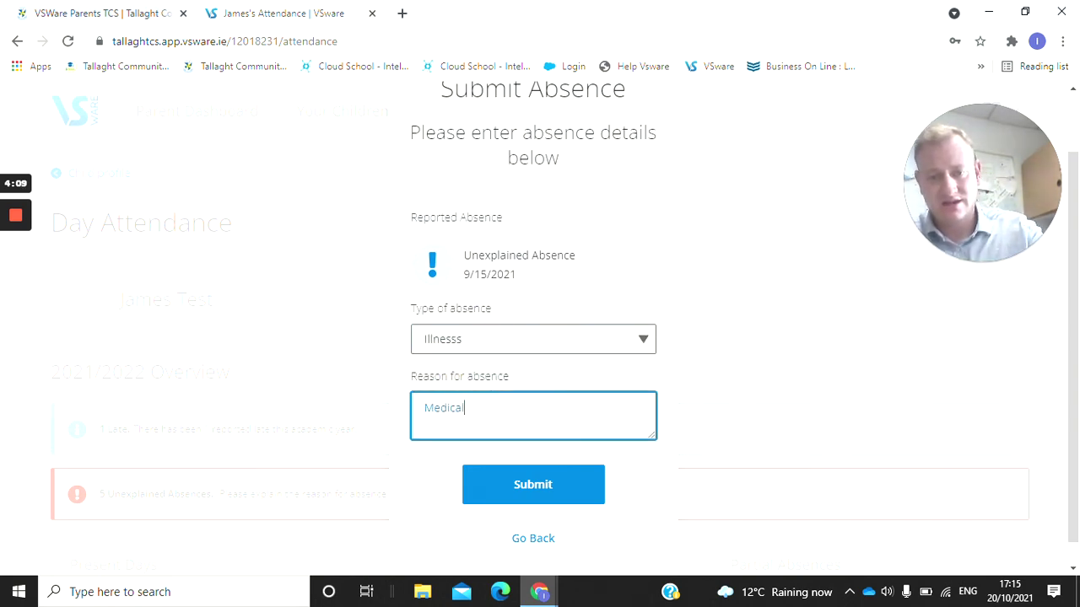
type("l")
left_click(560, 465)
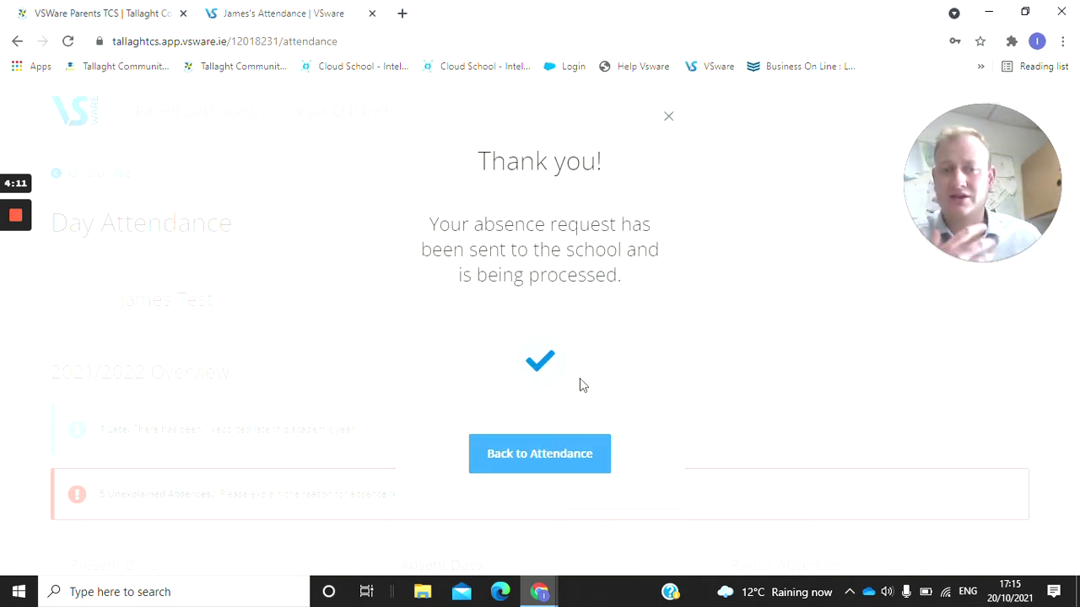
Dismiss the thank-you confirmation and navigate back to the child's profile page.
left_click(669, 118)
scroll(396, 291, "down", 1)
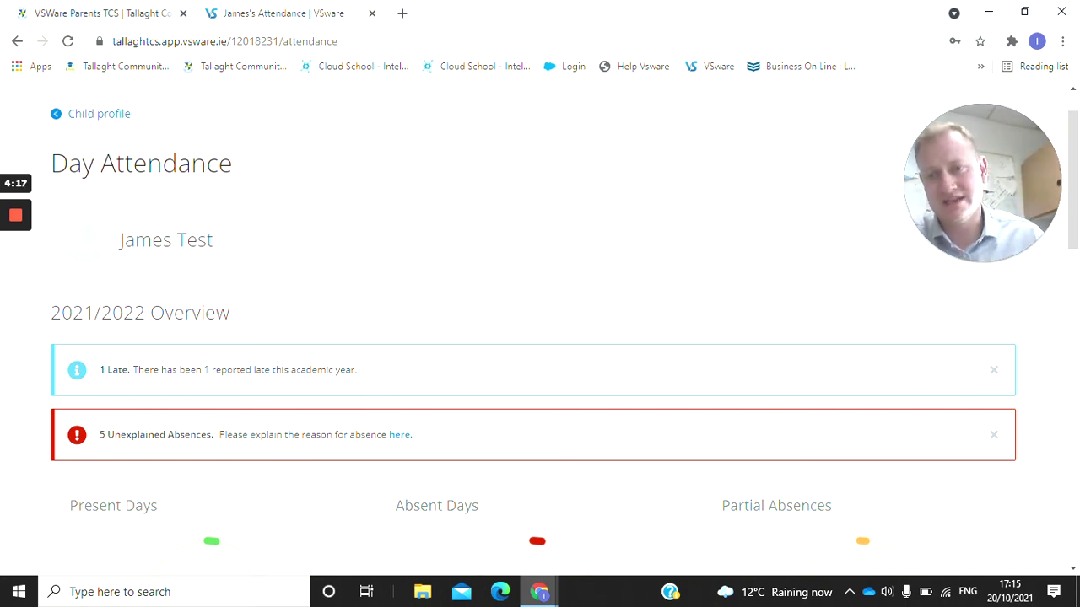
left_click(85, 118)
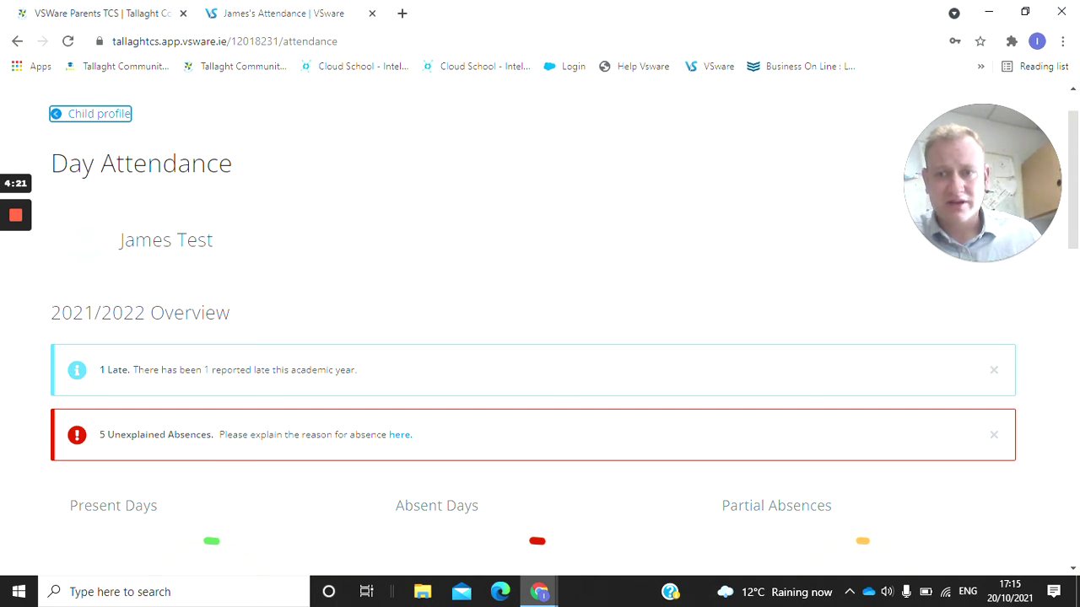
left_click(108, 118)
scroll(278, 248, "down", 2)
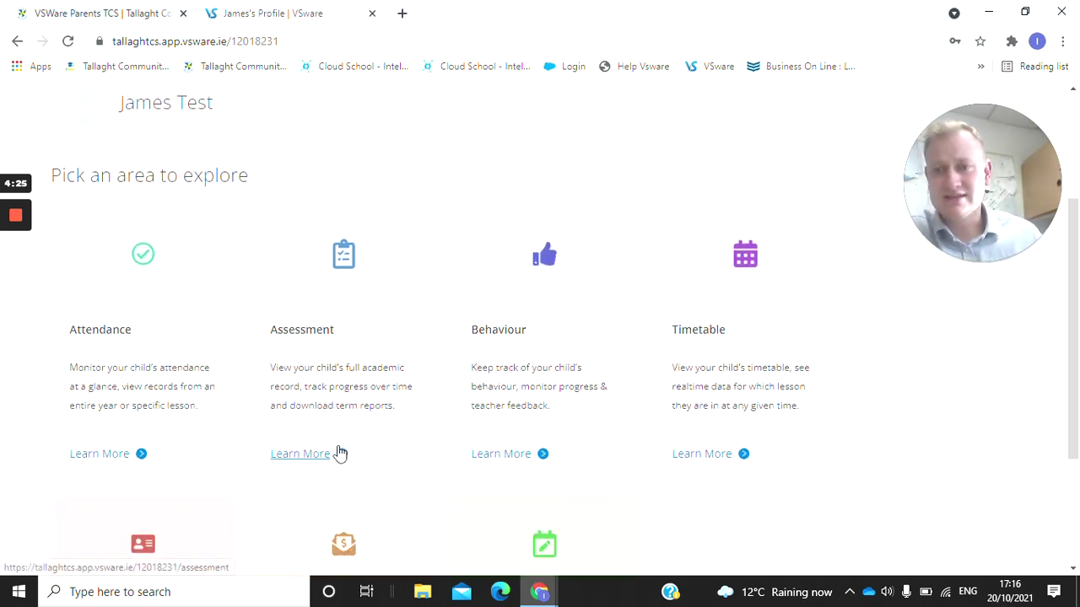
Open the child's Assessment section, then Term Reports, which show no data yet.
left_click(312, 455)
scroll(349, 363, "down", 2)
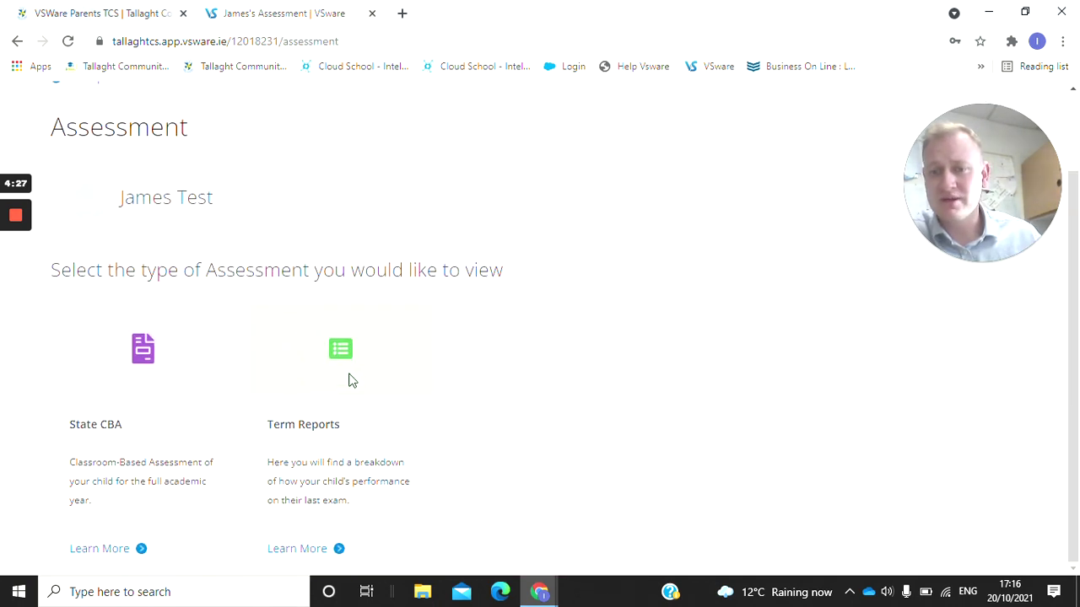
left_click(292, 549)
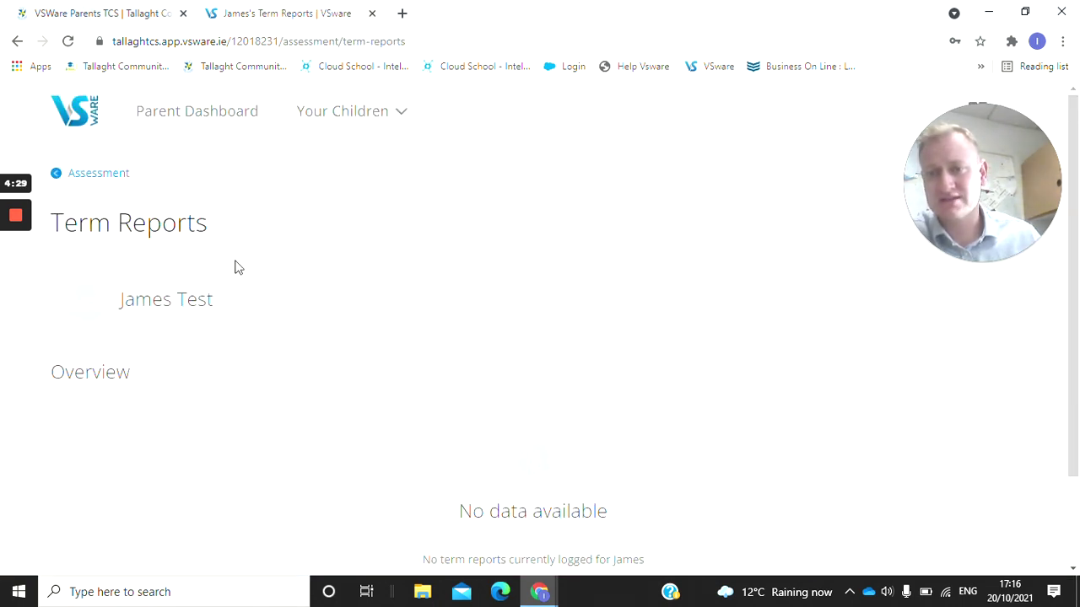
scroll(547, 483, "down", 2)
scroll(363, 287, "up", 2)
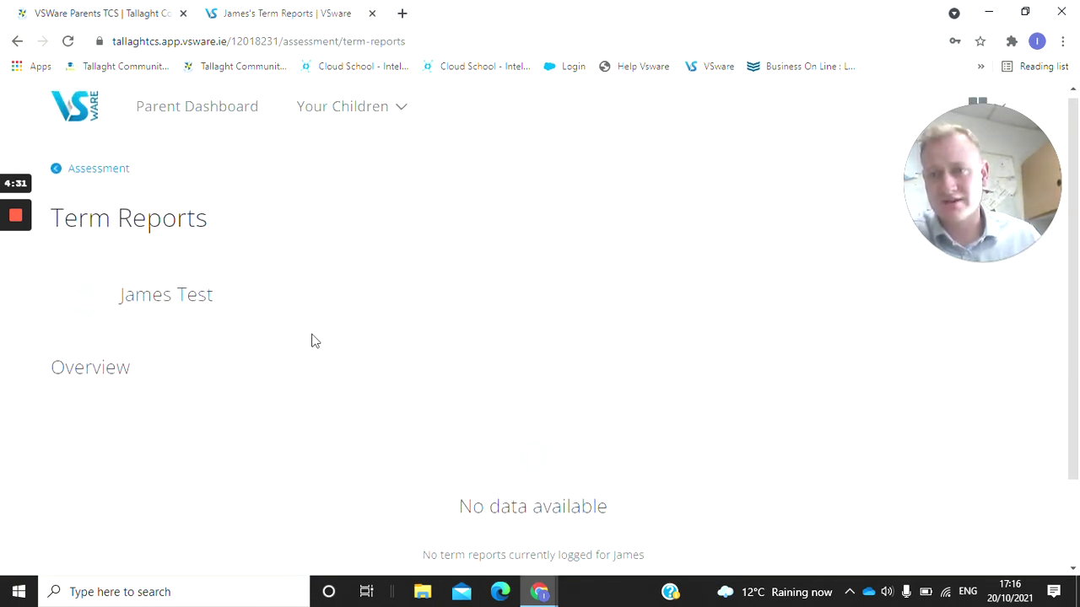
Return via the Assessment page to the child's profile and scroll toward Timetable.
left_click(99, 174)
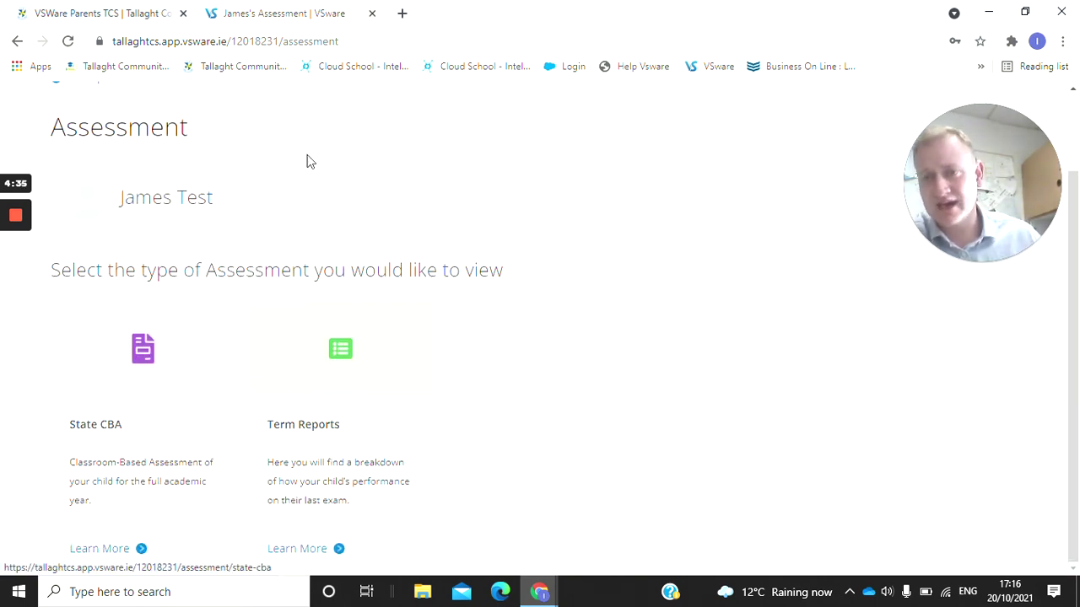
scroll(93, 160, "up", 1)
left_click(79, 142)
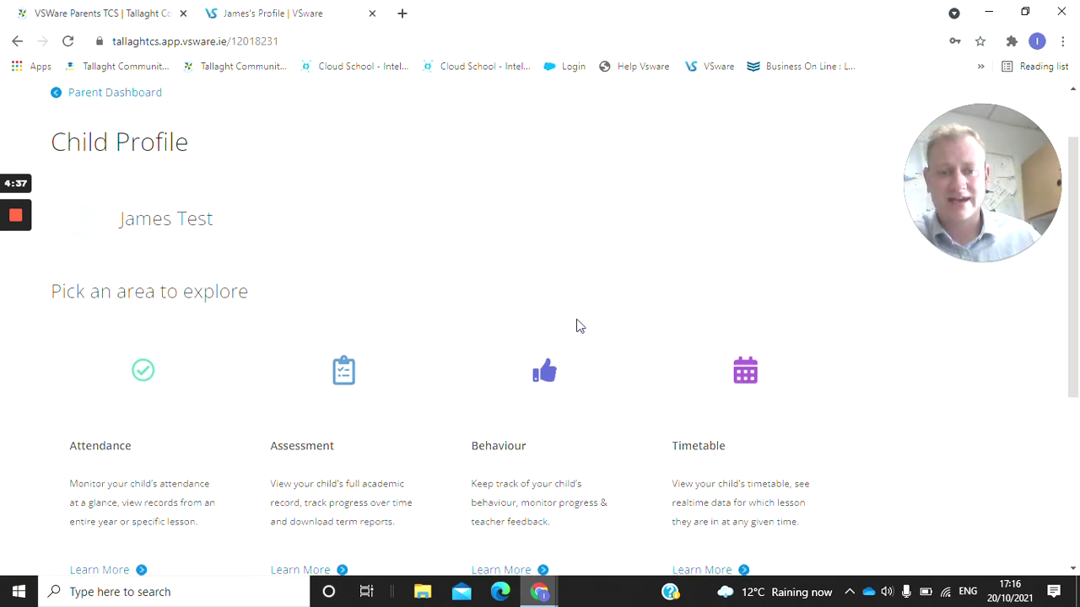
scroll(578, 326, "down", 2)
View the child's timetable, then go back to the child's profile with Personal Info, Fees and Student Options.
left_click(701, 454)
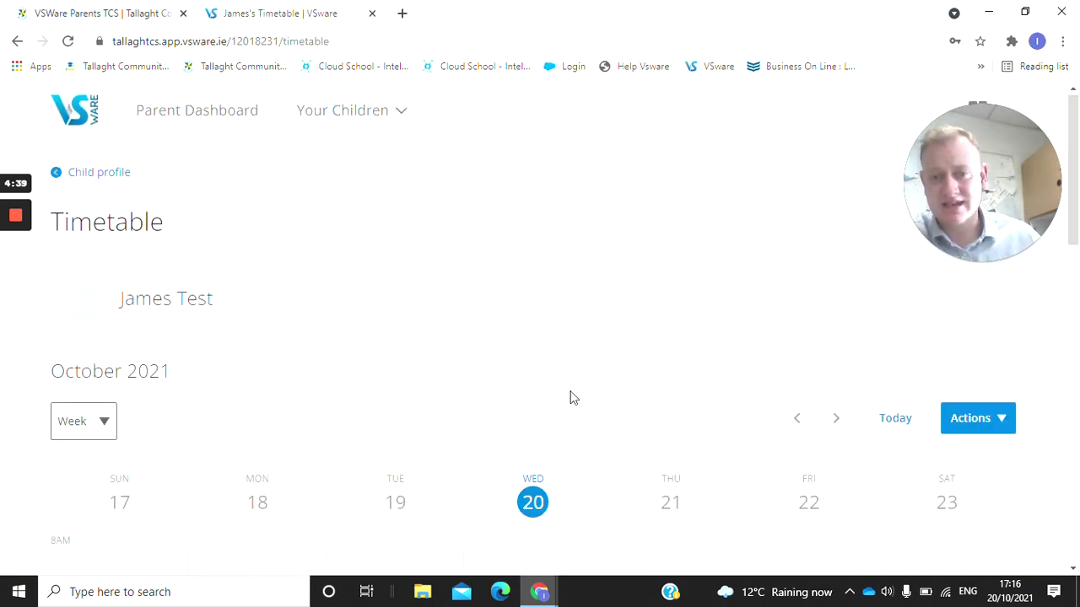
scroll(407, 355, "down", 3)
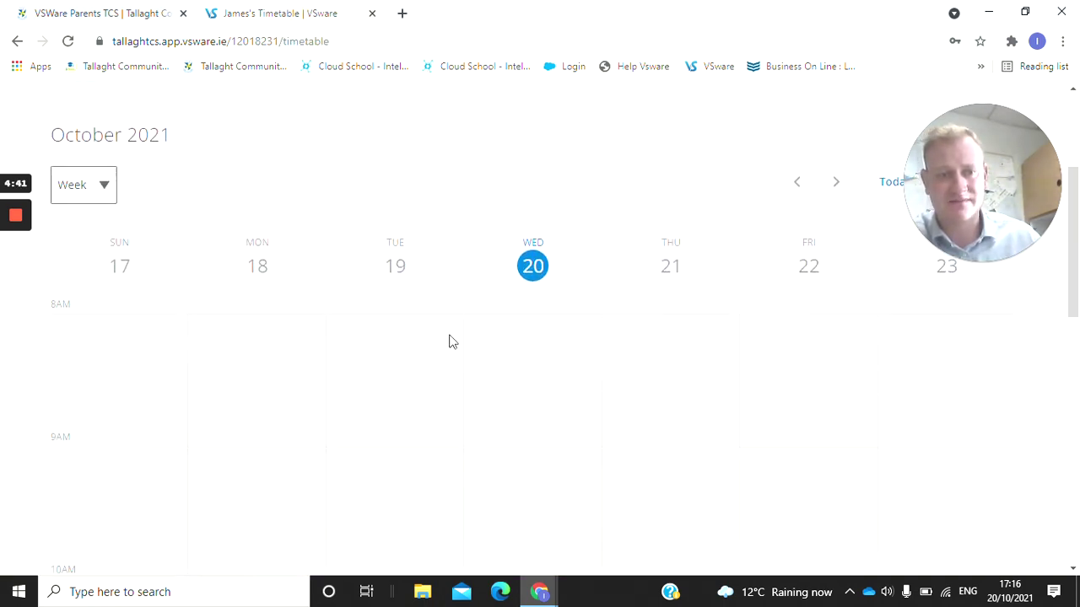
scroll(94, 234, "up", 3)
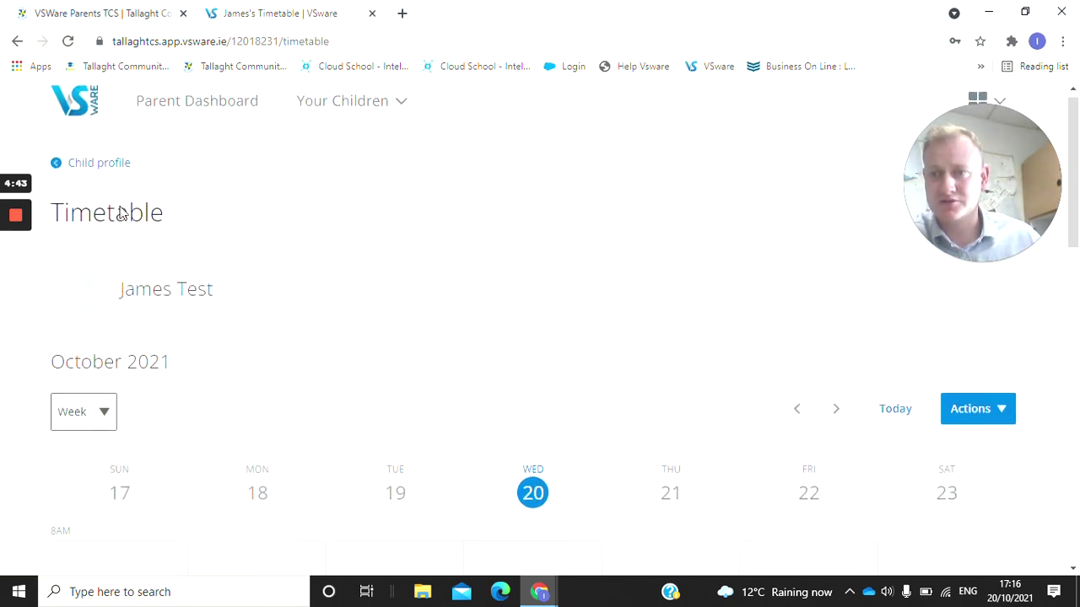
left_click(93, 181)
scroll(475, 296, "down", 3)
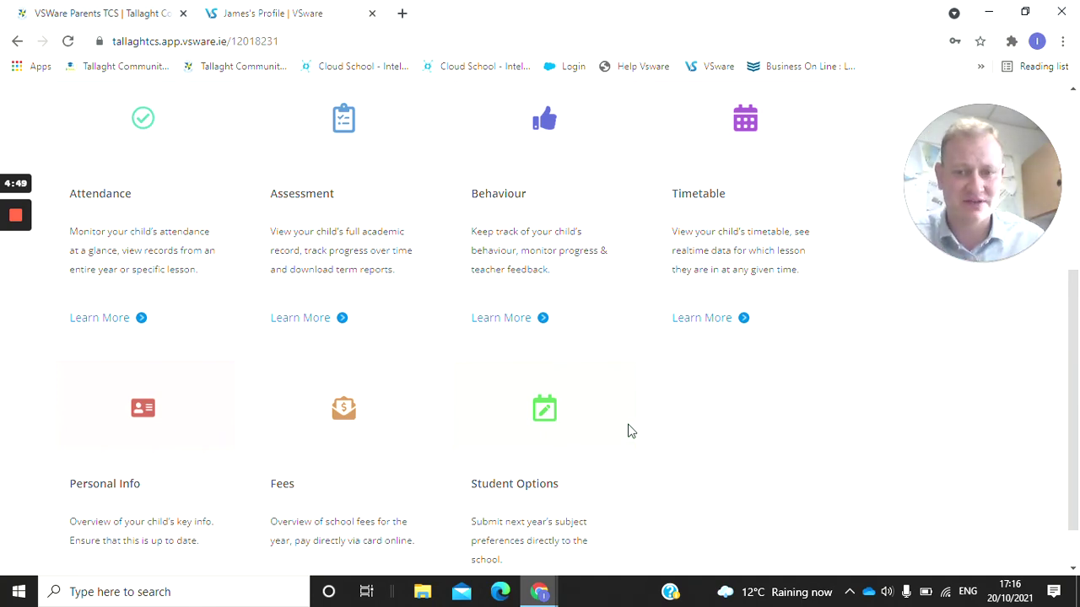
scroll(624, 373, "up", 1)
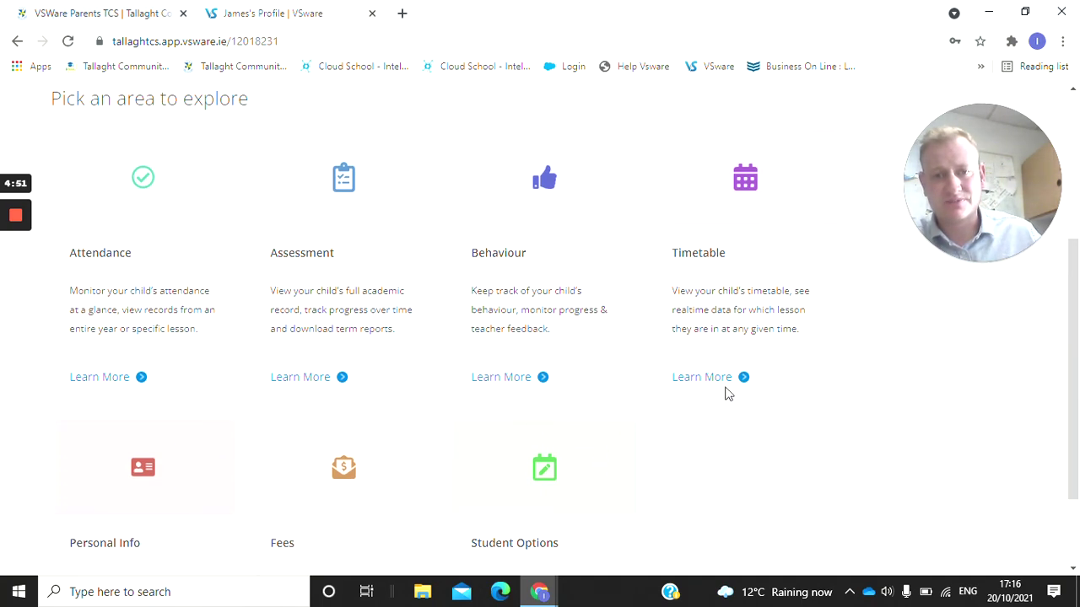